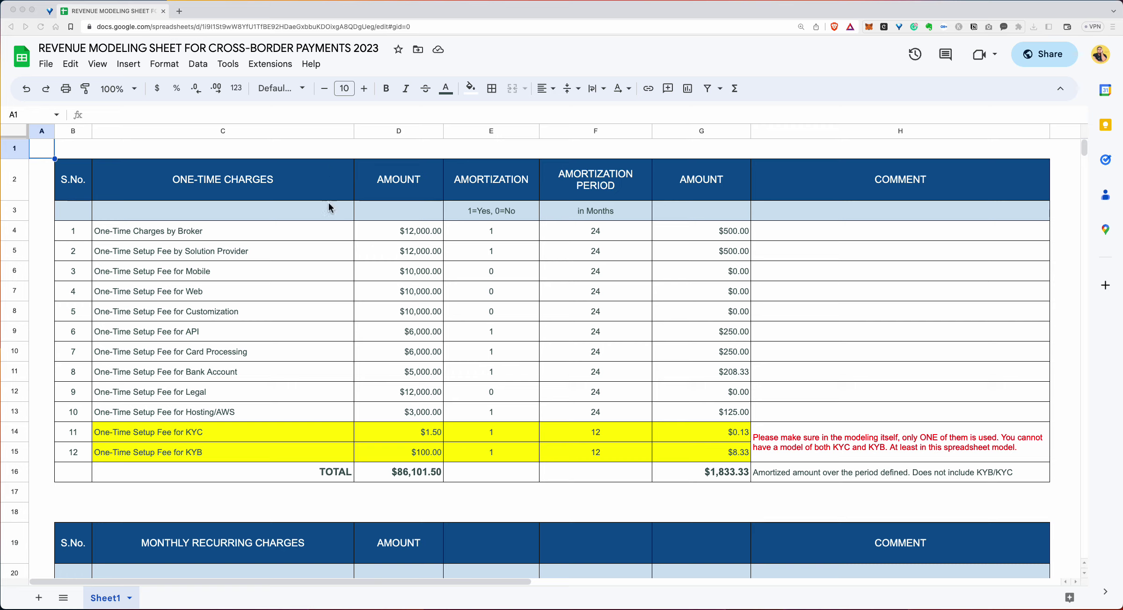
Review the One-Time Charges fee labels and amounts down to the card processing fee in C10
{"action": "left_click", "coordinate": [192, 236]}
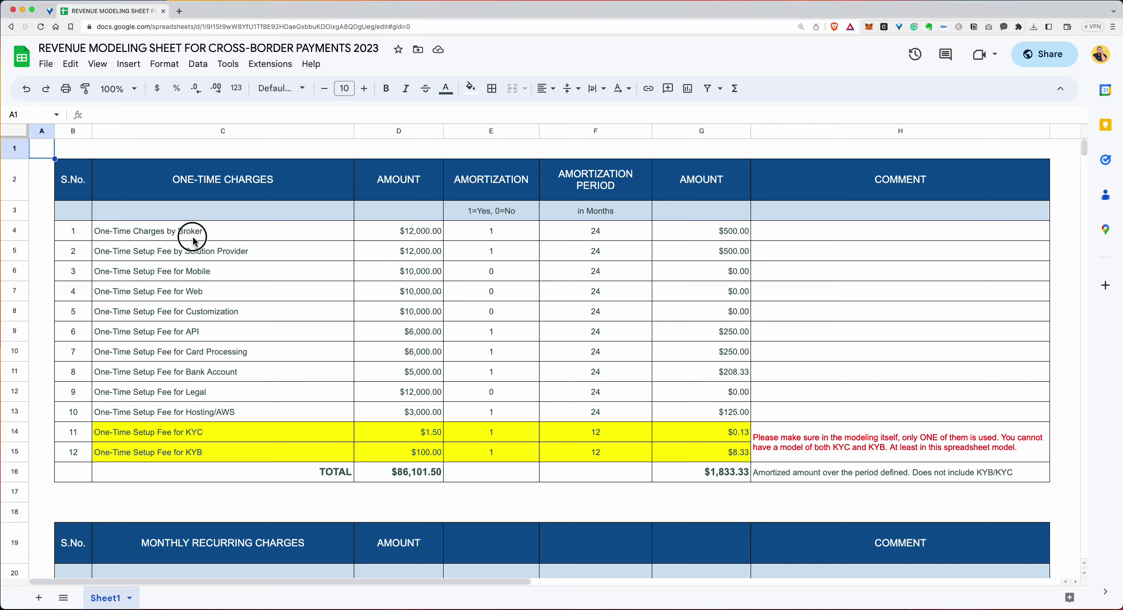
{"action": "scroll", "coordinate": [246, 333], "scroll_direction": "down", "scroll_amount": 6}
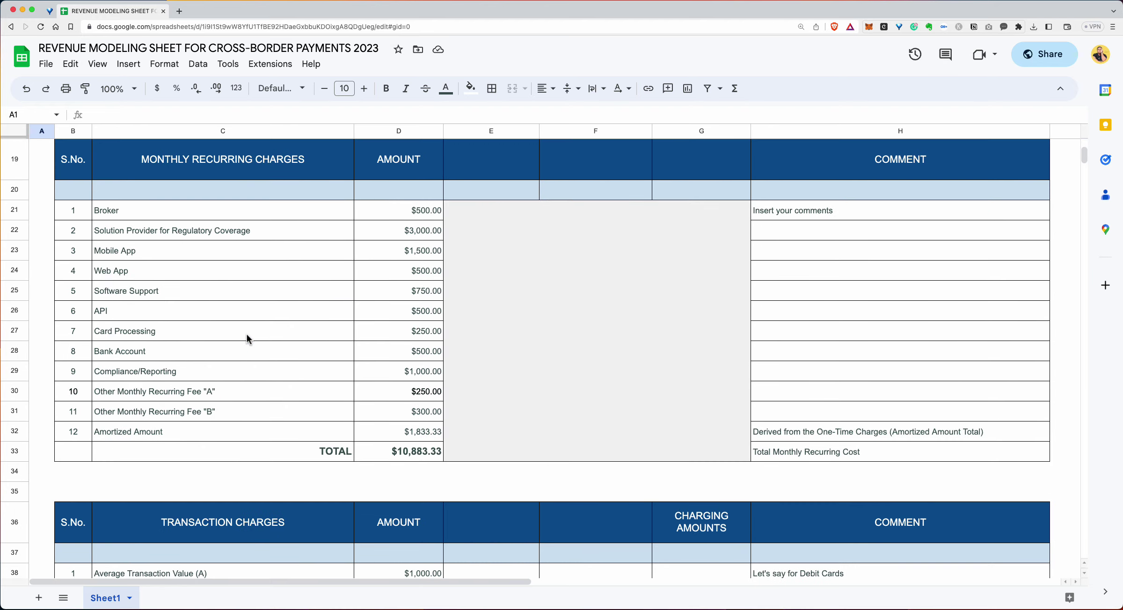
{"action": "scroll", "coordinate": [248, 338], "scroll_direction": "down", "scroll_amount": 6}
{"action": "scroll", "coordinate": [248, 337], "scroll_direction": "up", "scroll_amount": 11}
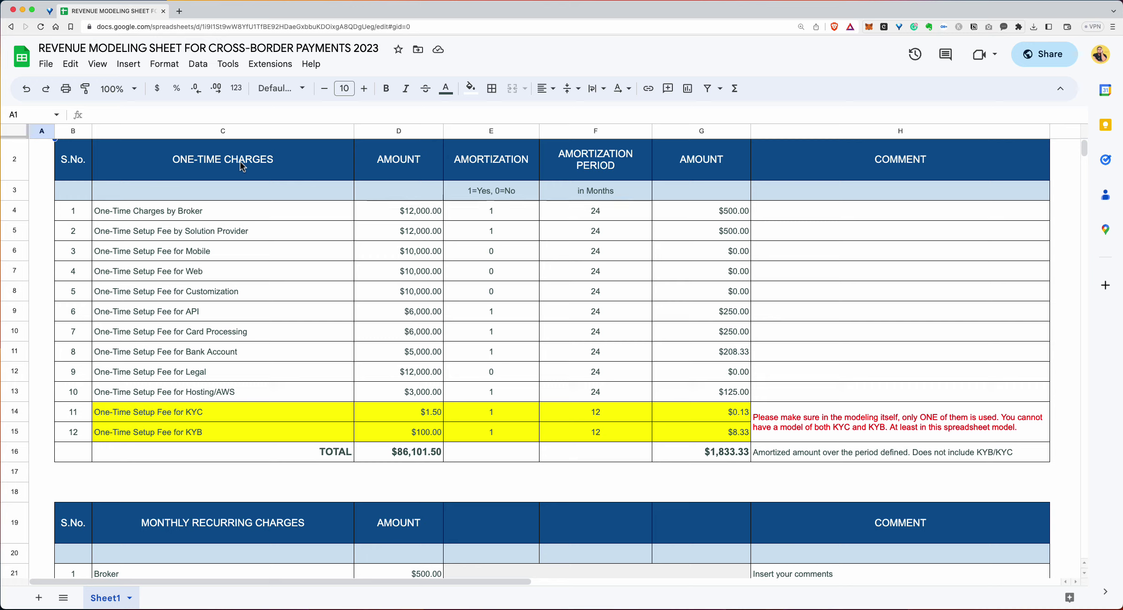
{"action": "left_click", "coordinate": [299, 211]}
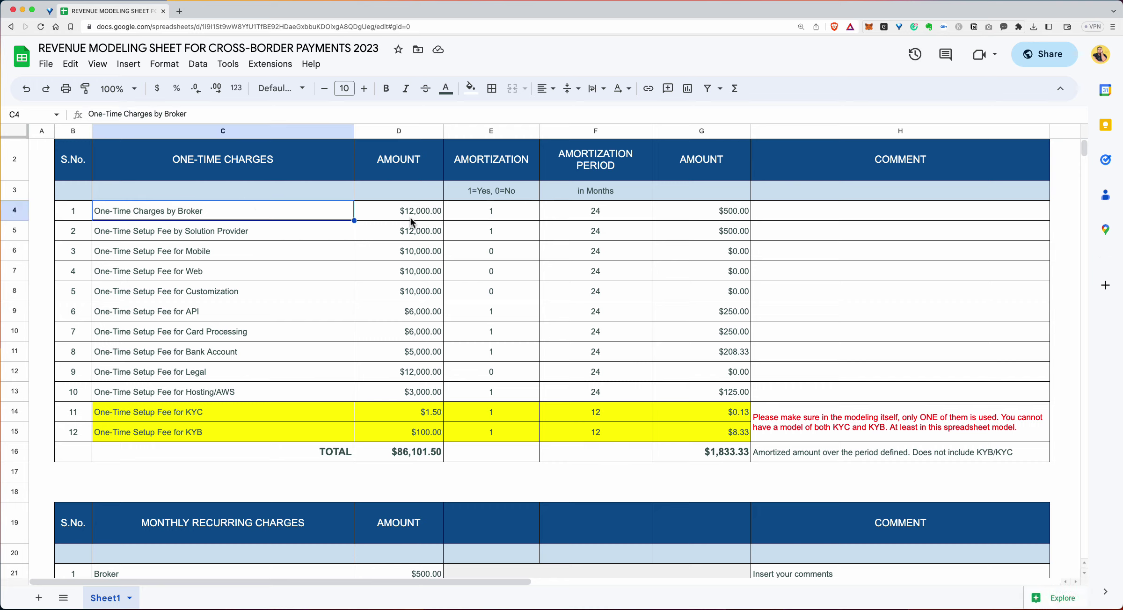
{"action": "left_click", "coordinate": [283, 234]}
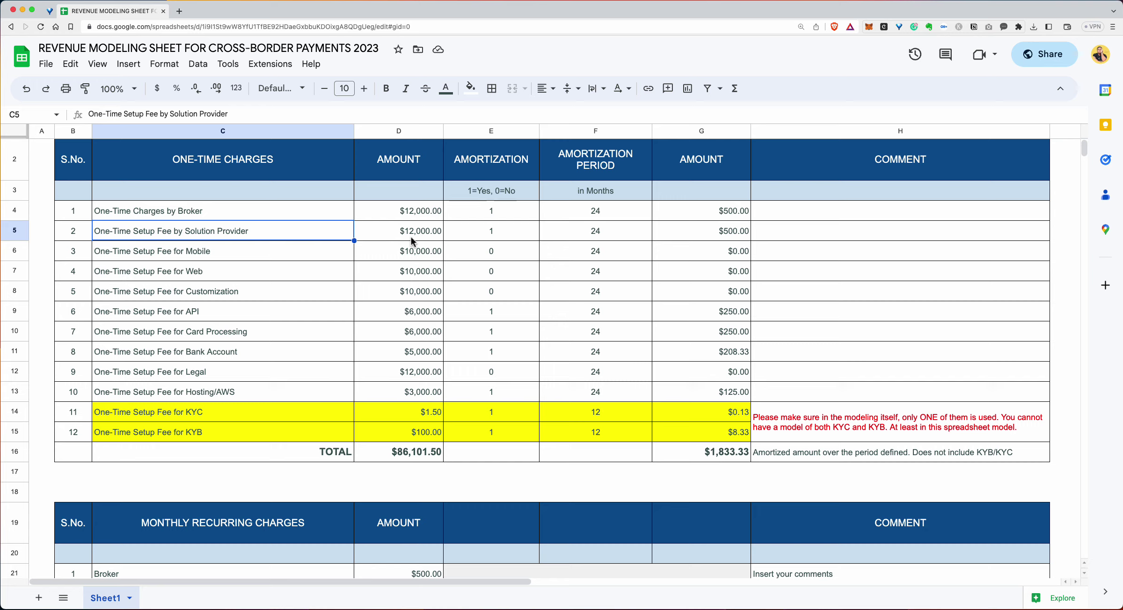
{"action": "left_click", "coordinate": [303, 253]}
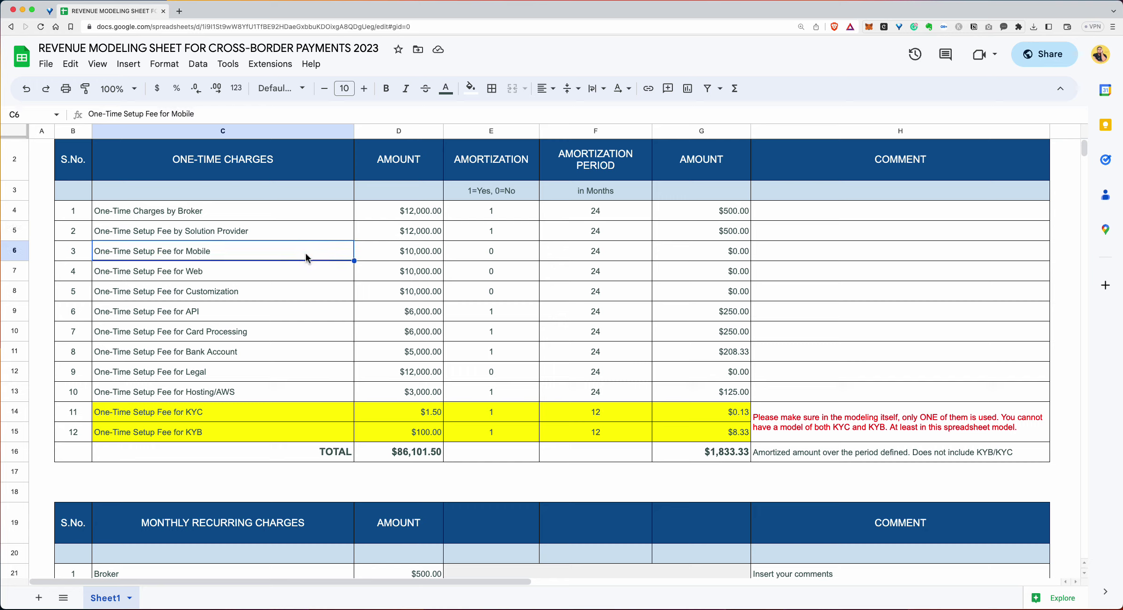
{"action": "left_click", "coordinate": [406, 257]}
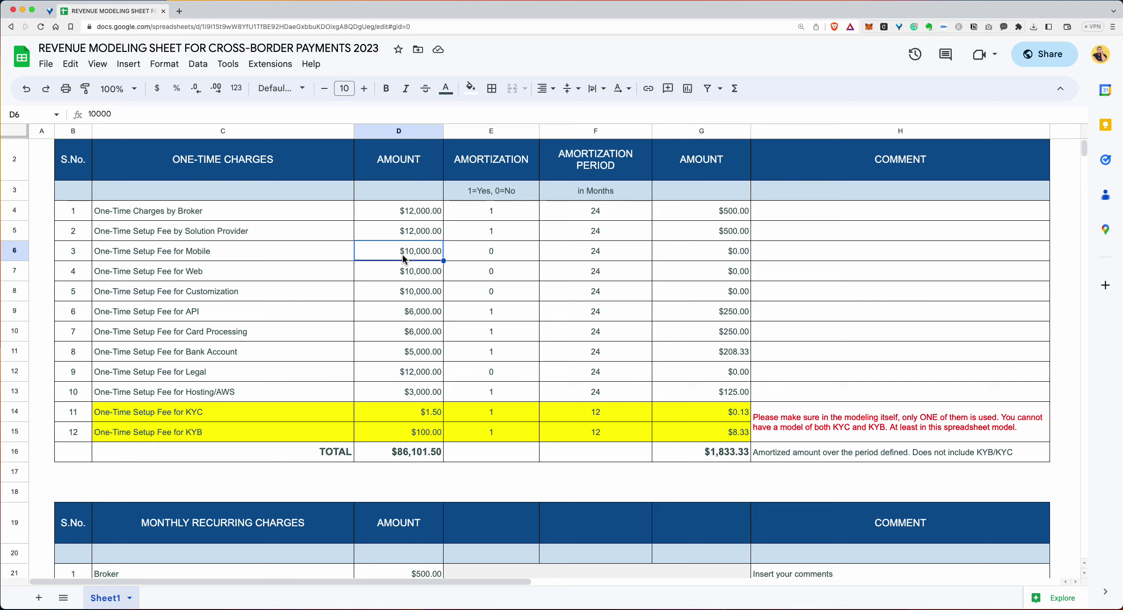
{"action": "left_click", "coordinate": [319, 273]}
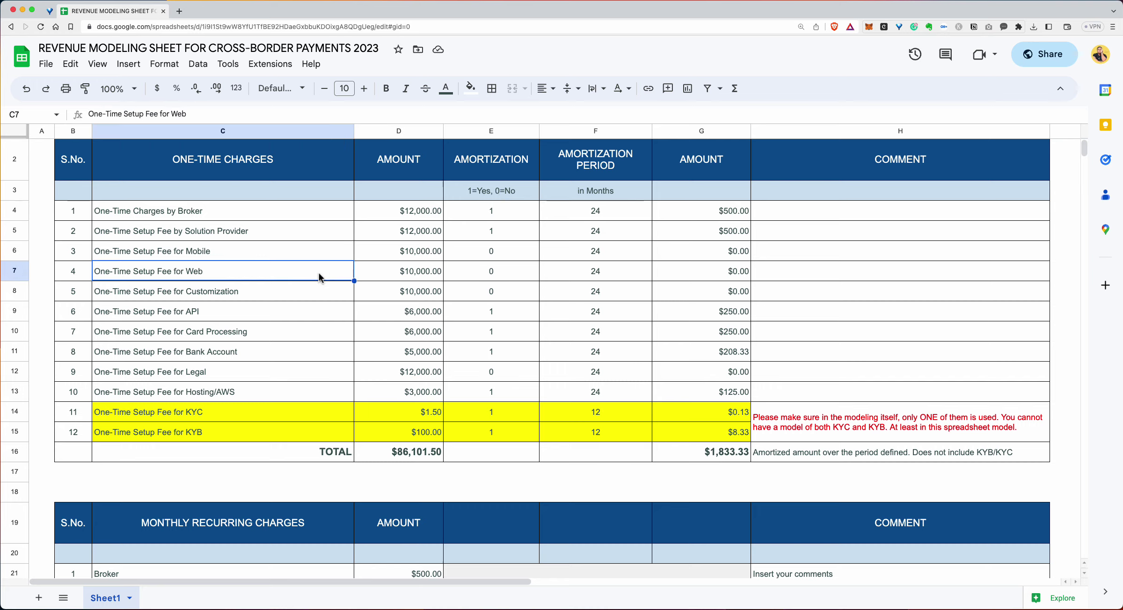
{"action": "left_click", "coordinate": [313, 298]}
{"action": "left_click", "coordinate": [302, 314]}
{"action": "left_click", "coordinate": [241, 337]}
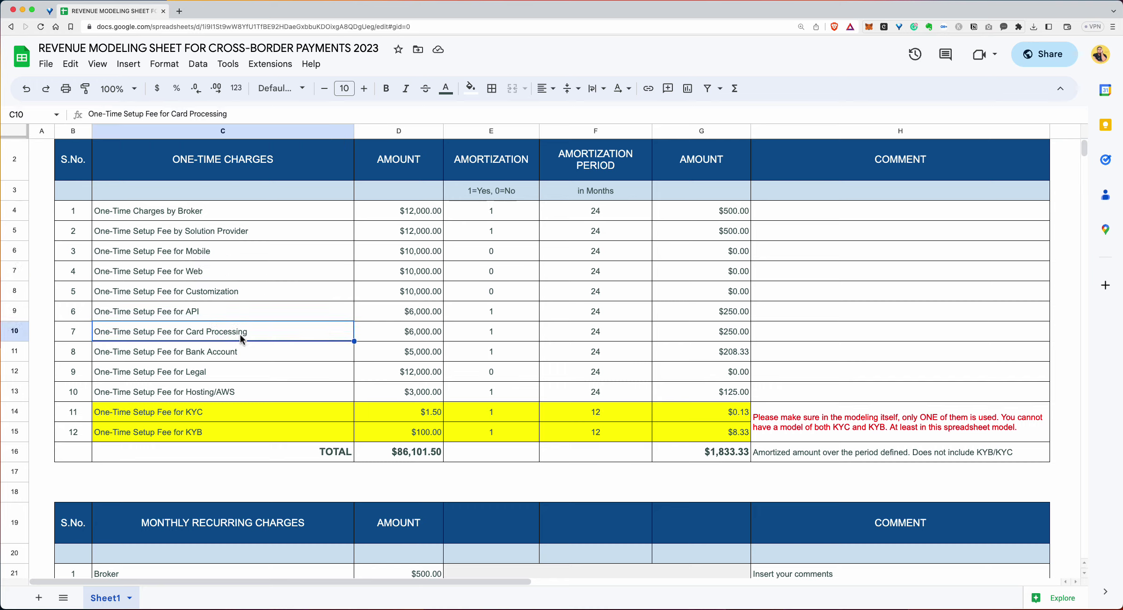
Insert 'Debit' before 'Card' in C10 to read One-Time Setup Fee for Debit Card Processing
{"action": "double_click", "coordinate": [208, 114]}
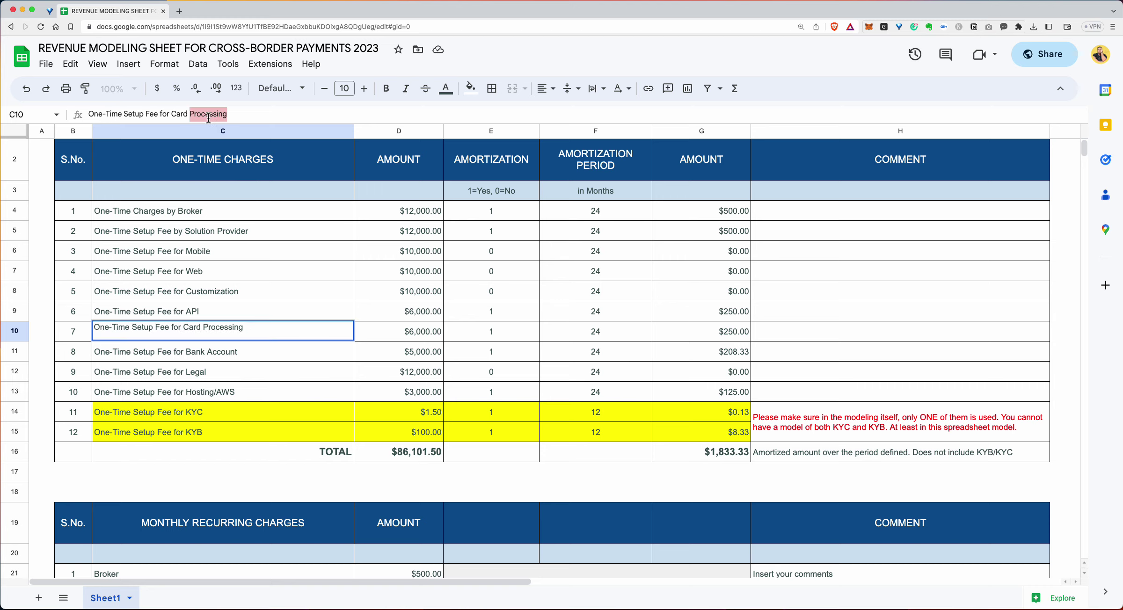
{"action": "left_click", "coordinate": [172, 115]}
{"action": "type", "text": "Debit"}
{"action": "key", "text": "Return"}
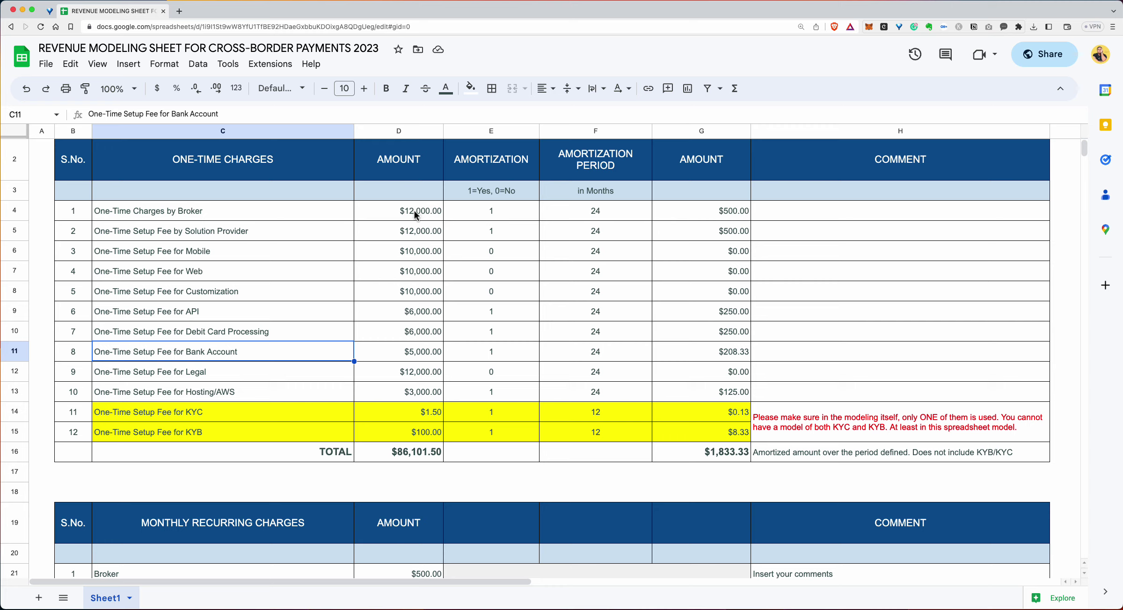
{"action": "left_click", "coordinate": [497, 212]}
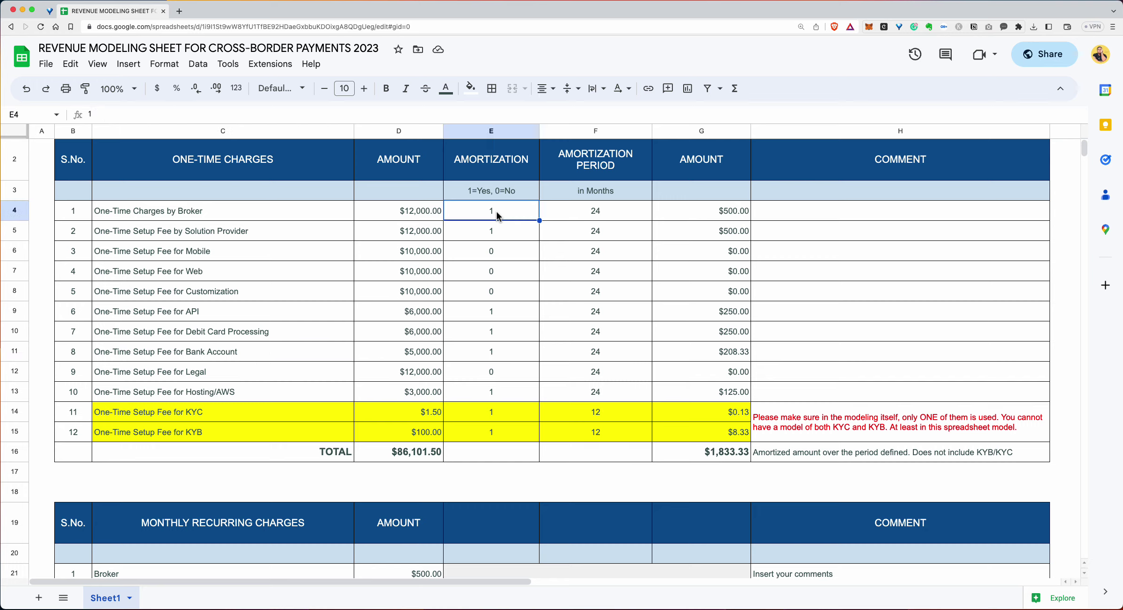
{"action": "type", "text": "0"}
{"action": "left_click", "coordinate": [475, 273]}
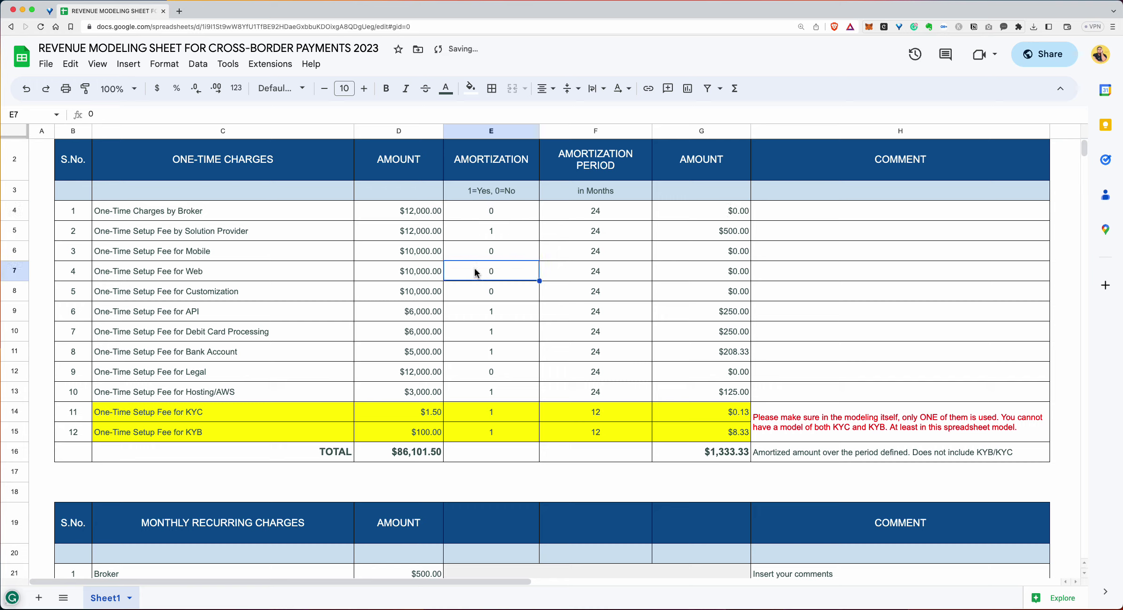
{"action": "left_click", "coordinate": [494, 215]}
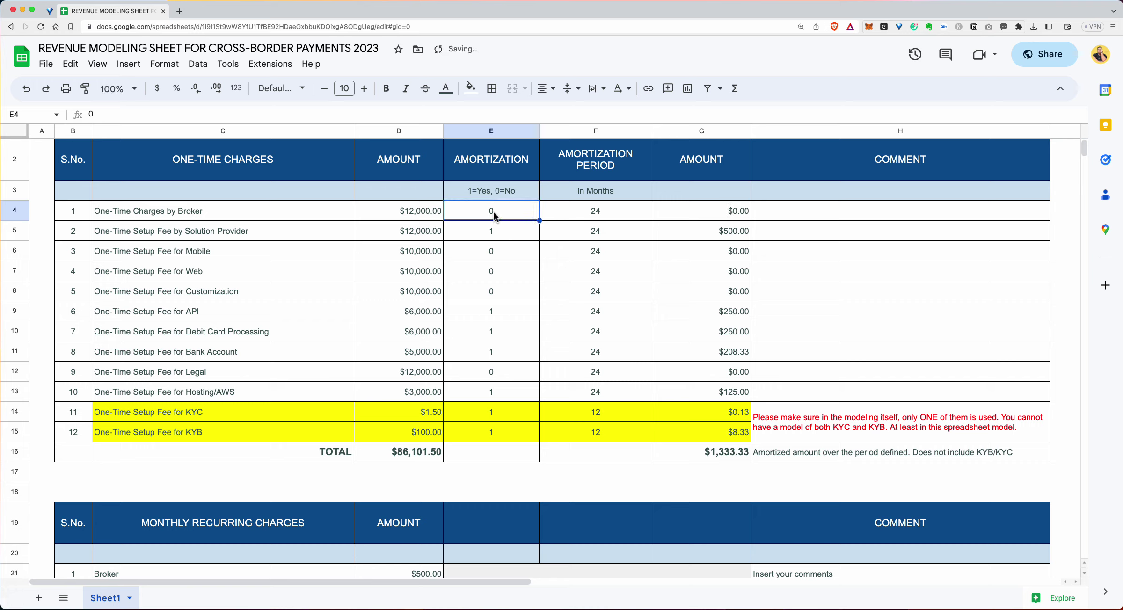
{"action": "type", "text": "1"}
{"action": "key", "text": "Return"}
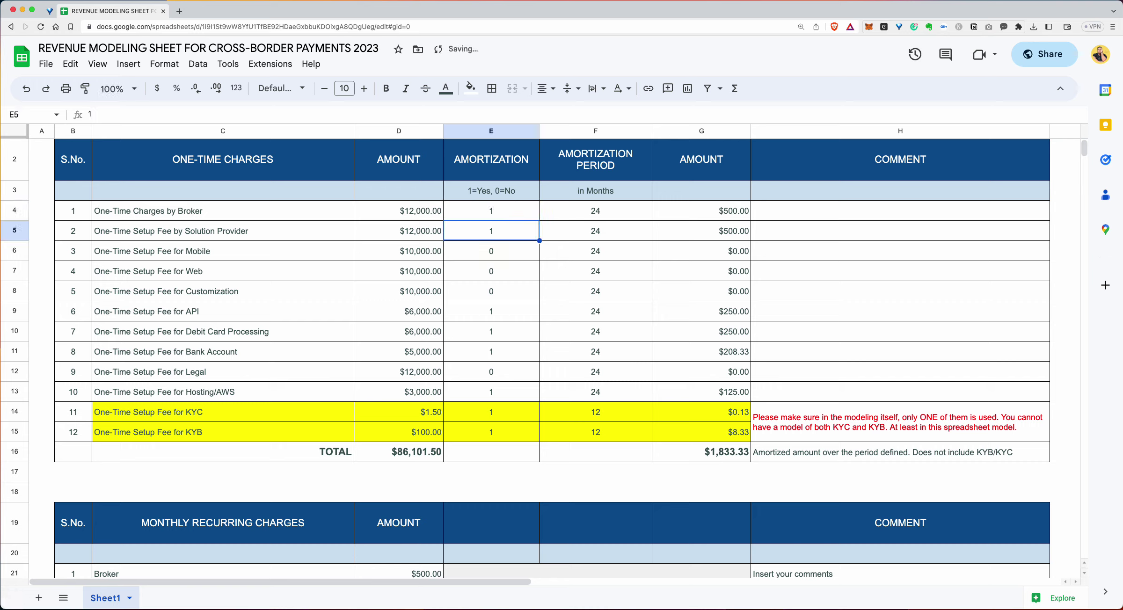
{"action": "left_click", "coordinate": [595, 214]}
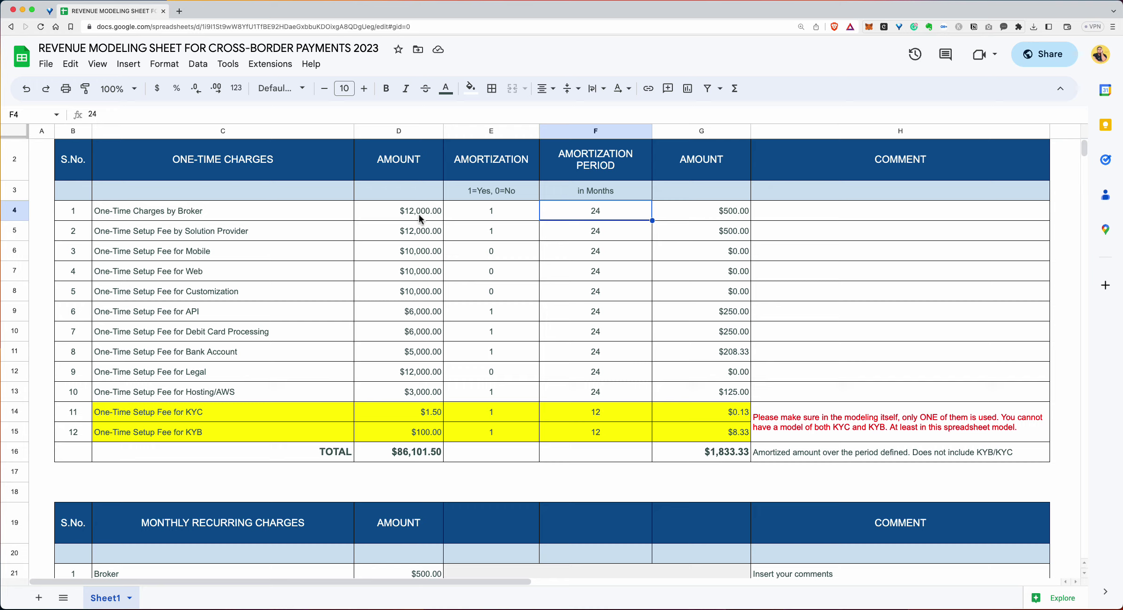
{"action": "left_click", "coordinate": [725, 215]}
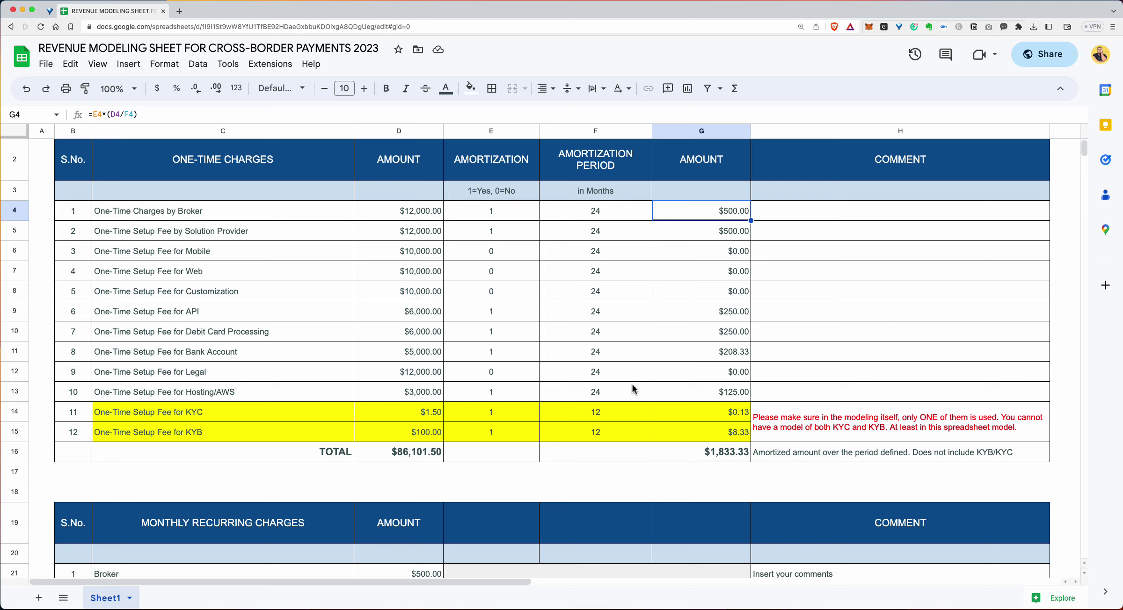
{"action": "left_click", "coordinate": [706, 215]}
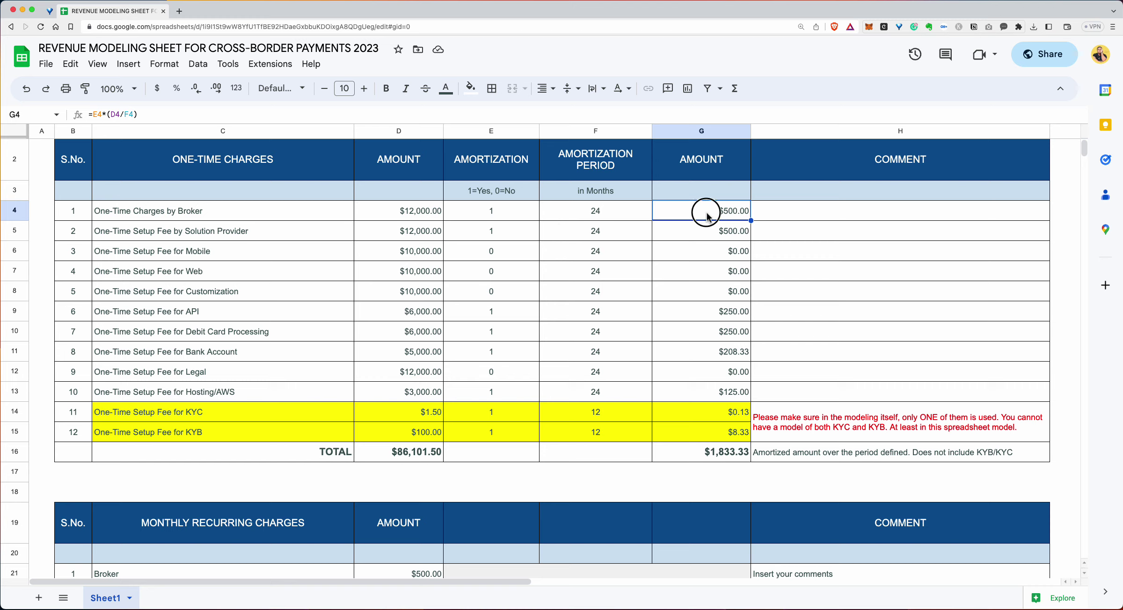
{"action": "left_click", "coordinate": [699, 398]}
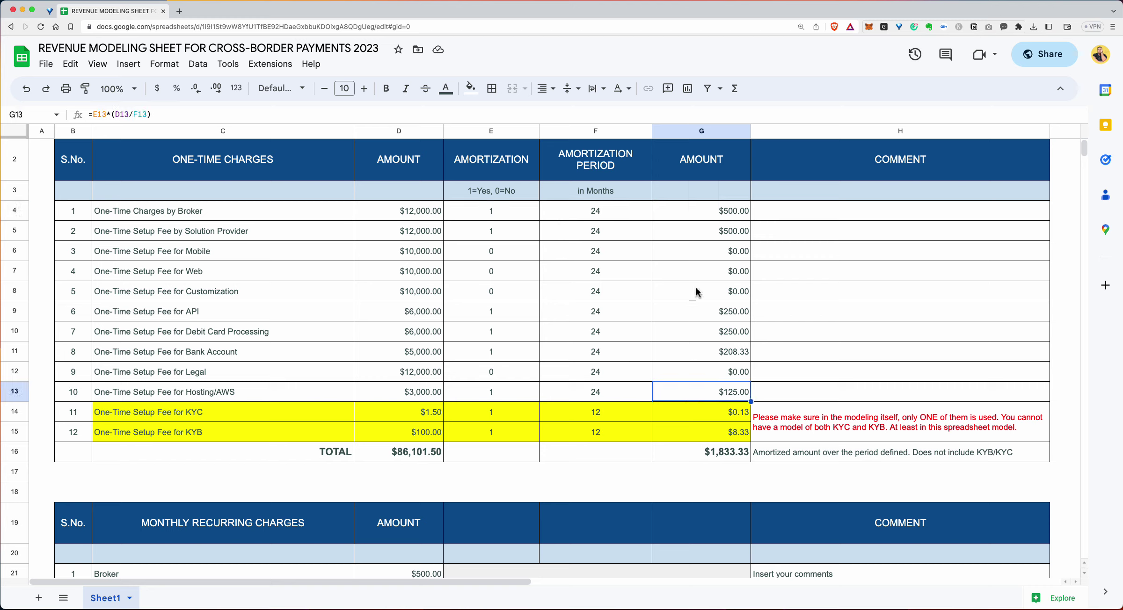
{"action": "left_click", "coordinate": [689, 212], "text": "shift"}
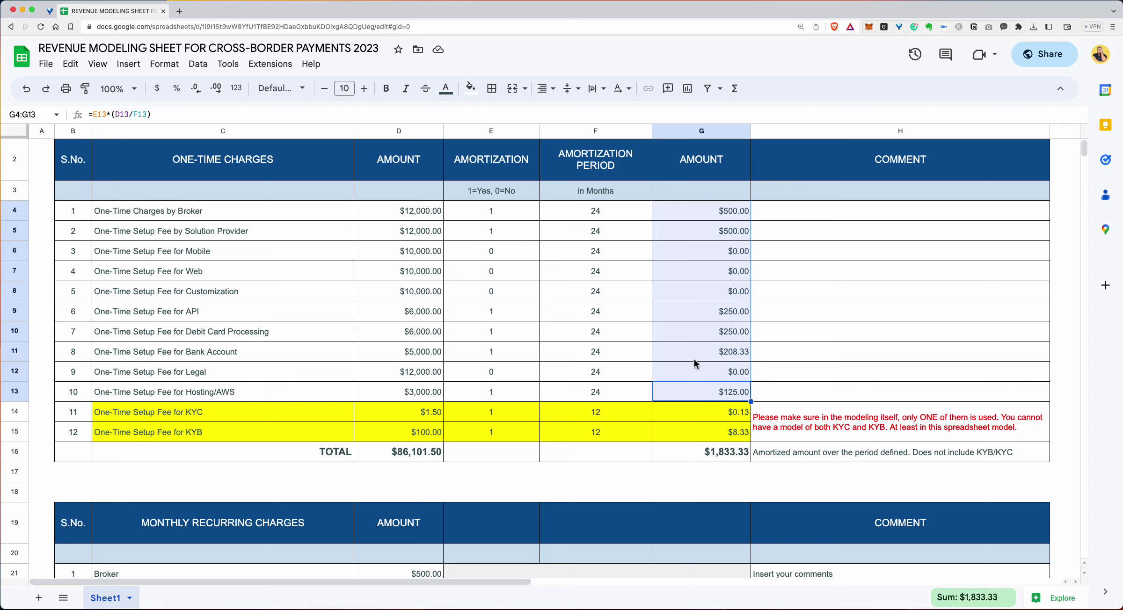
{"action": "left_click", "coordinate": [664, 296]}
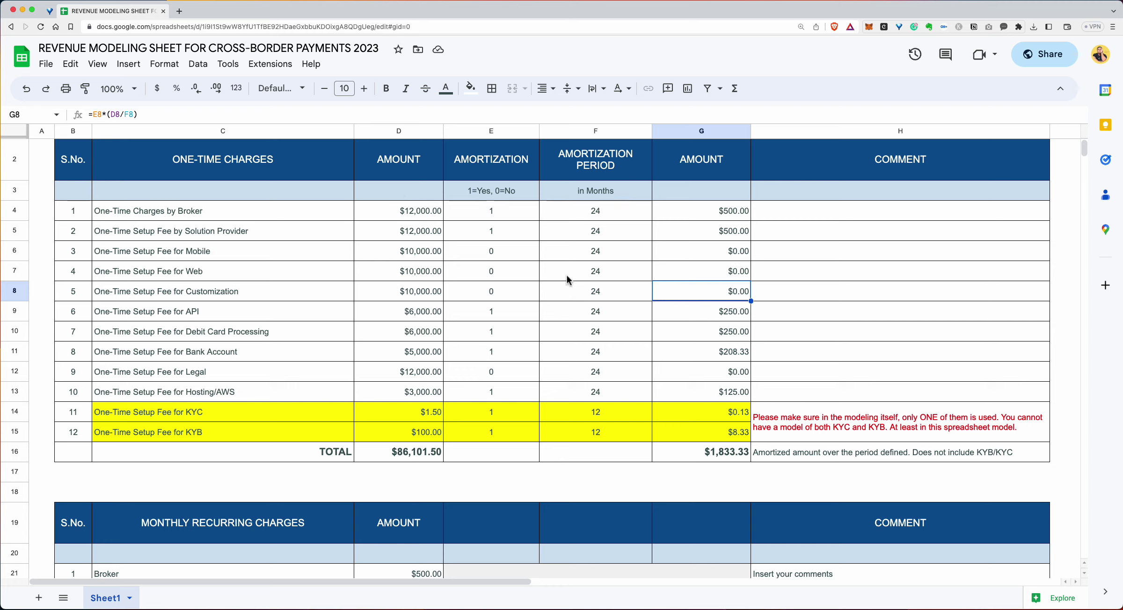
{"action": "left_click", "coordinate": [782, 456]}
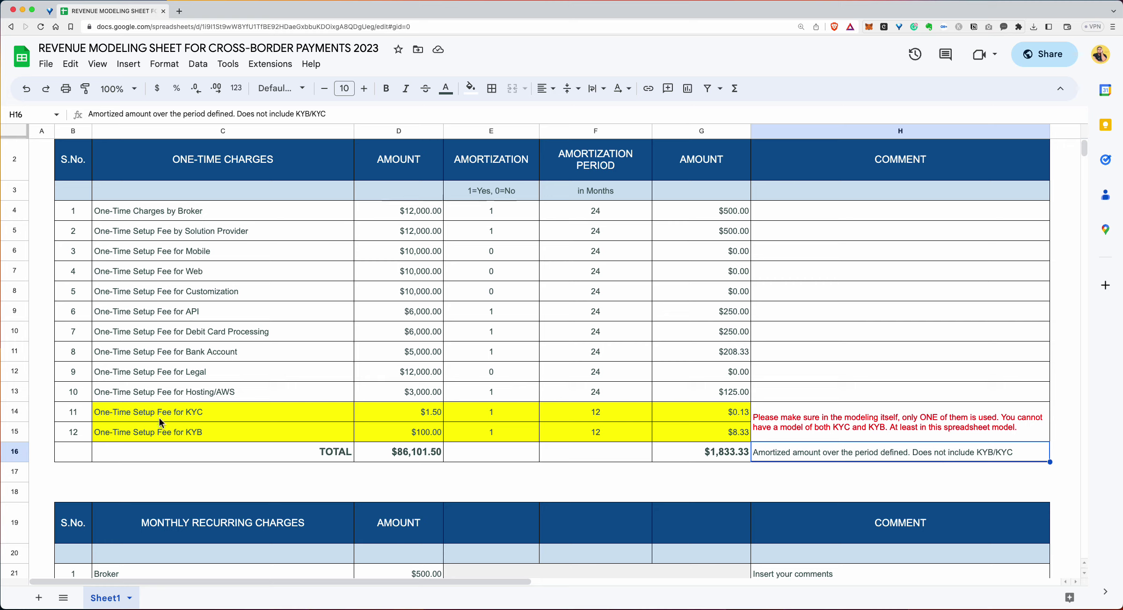
{"action": "left_click", "coordinate": [198, 410]}
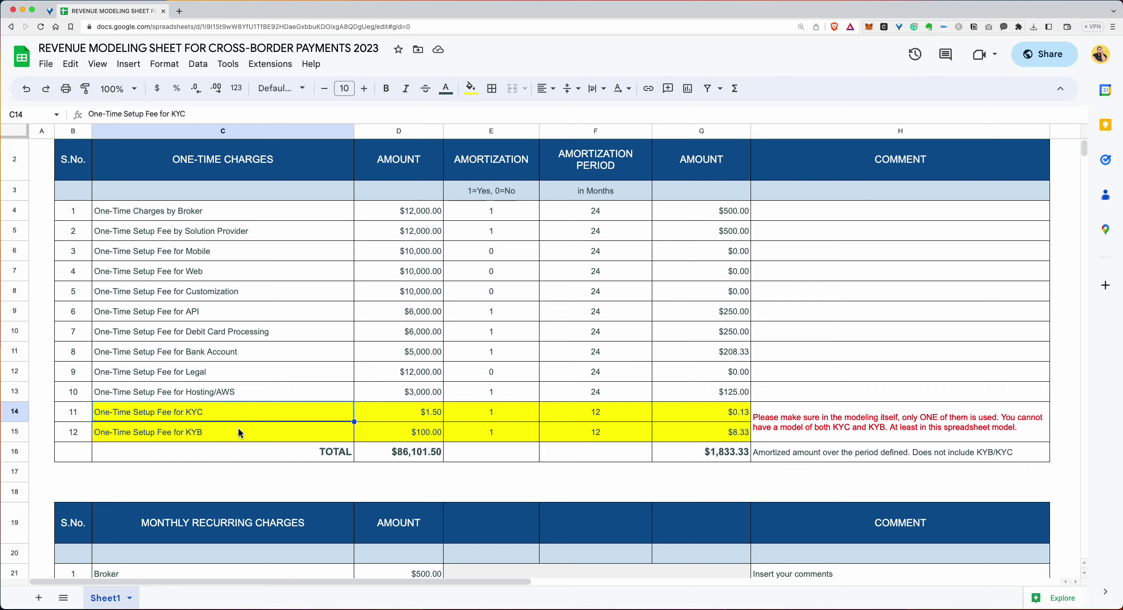
{"action": "left_click", "coordinate": [391, 413]}
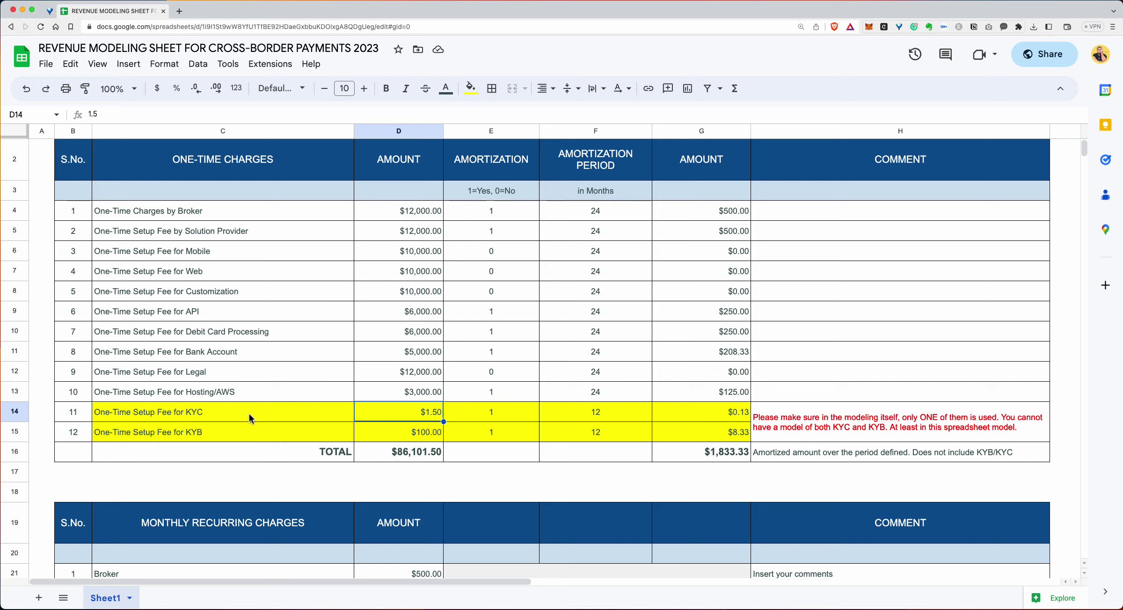
{"action": "left_click", "coordinate": [261, 434]}
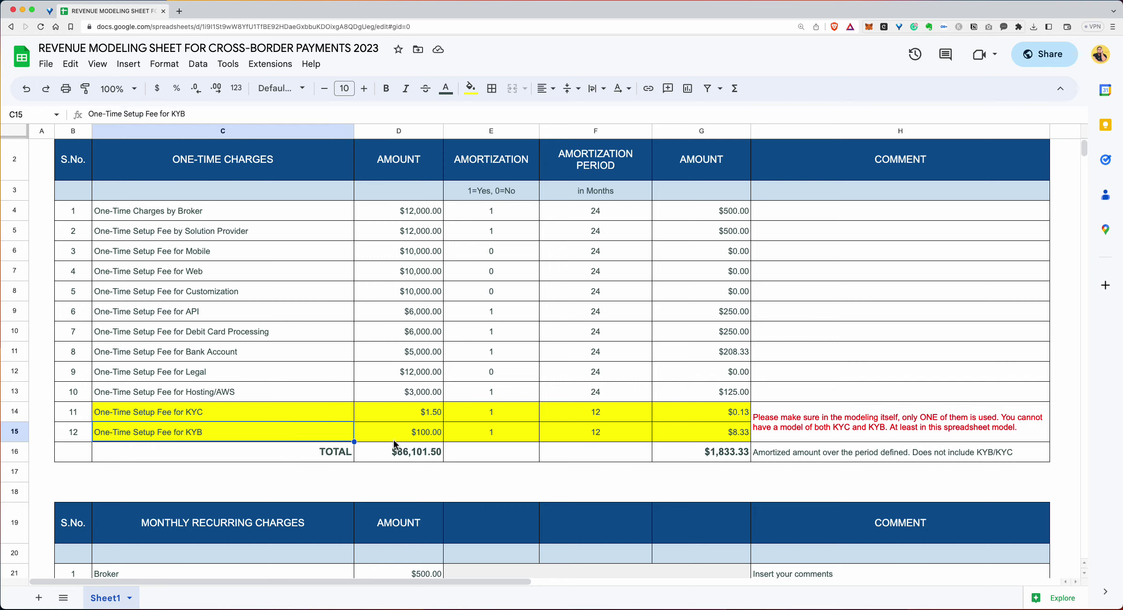
{"action": "left_click", "coordinate": [429, 436]}
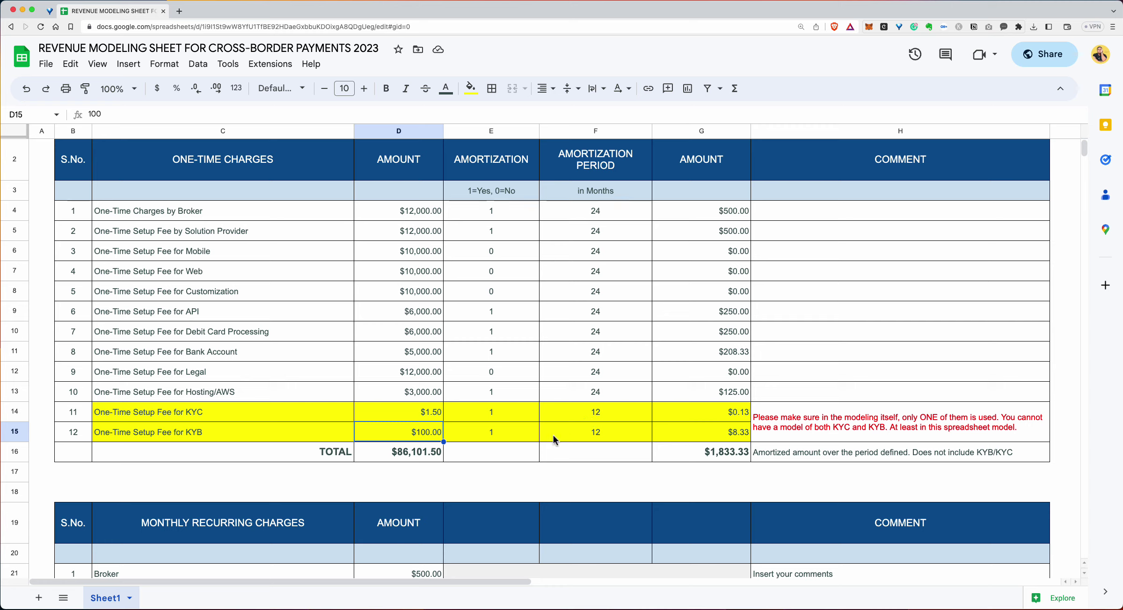
Walk through the monthly recurring charges from Broker down to Compliance/Reporting
{"action": "scroll", "coordinate": [597, 486], "scroll_direction": "down", "scroll_amount": 5}
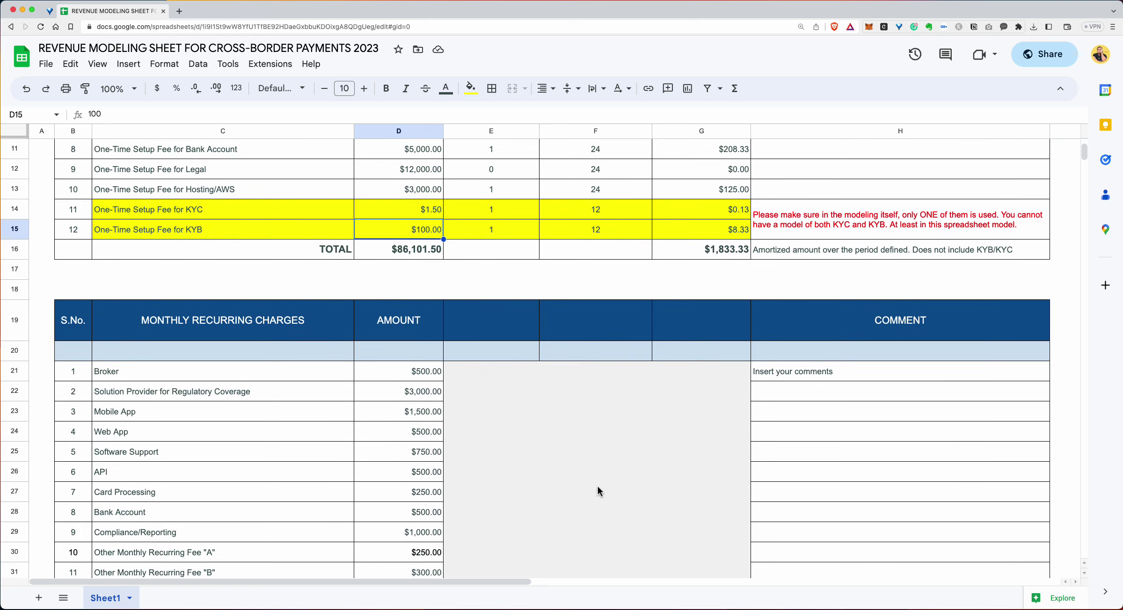
{"action": "scroll", "coordinate": [597, 490], "scroll_direction": "down", "scroll_amount": 3}
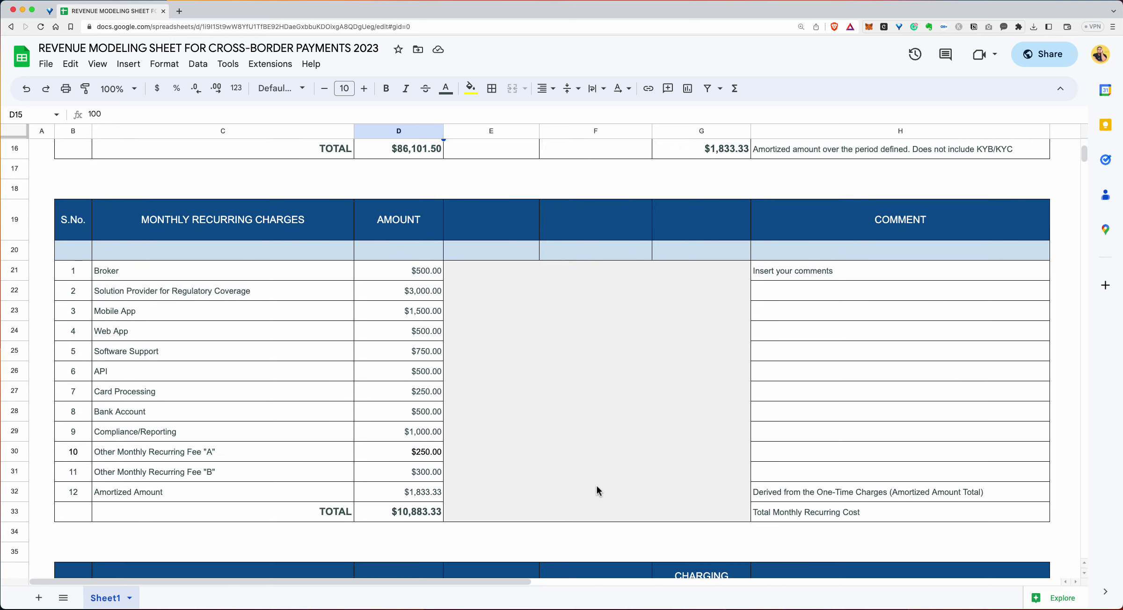
{"action": "left_click", "coordinate": [271, 277]}
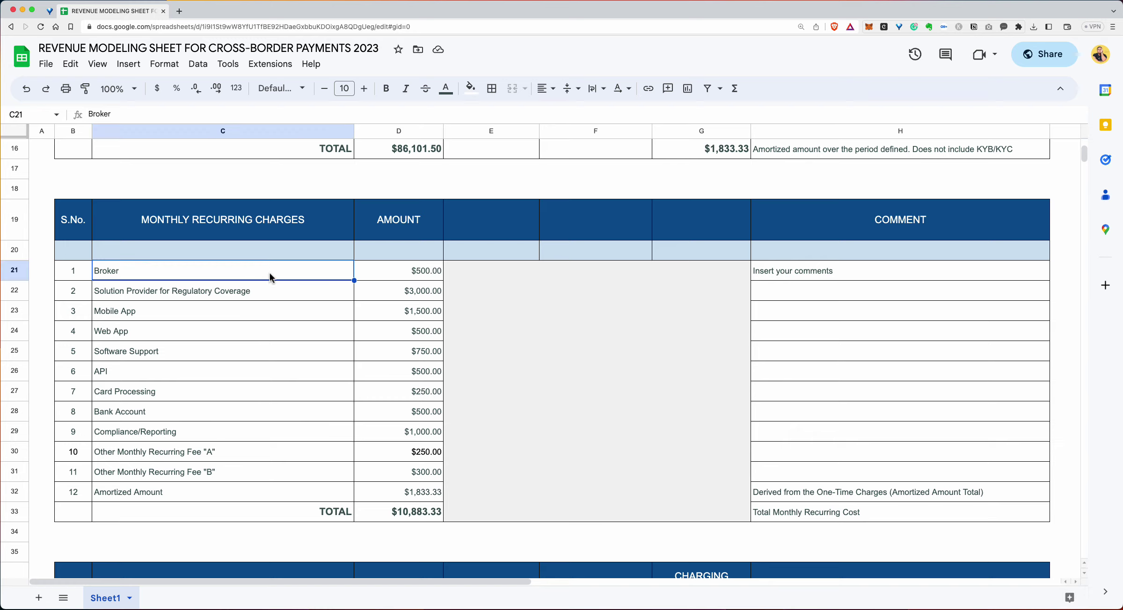
{"action": "left_click", "coordinate": [284, 295]}
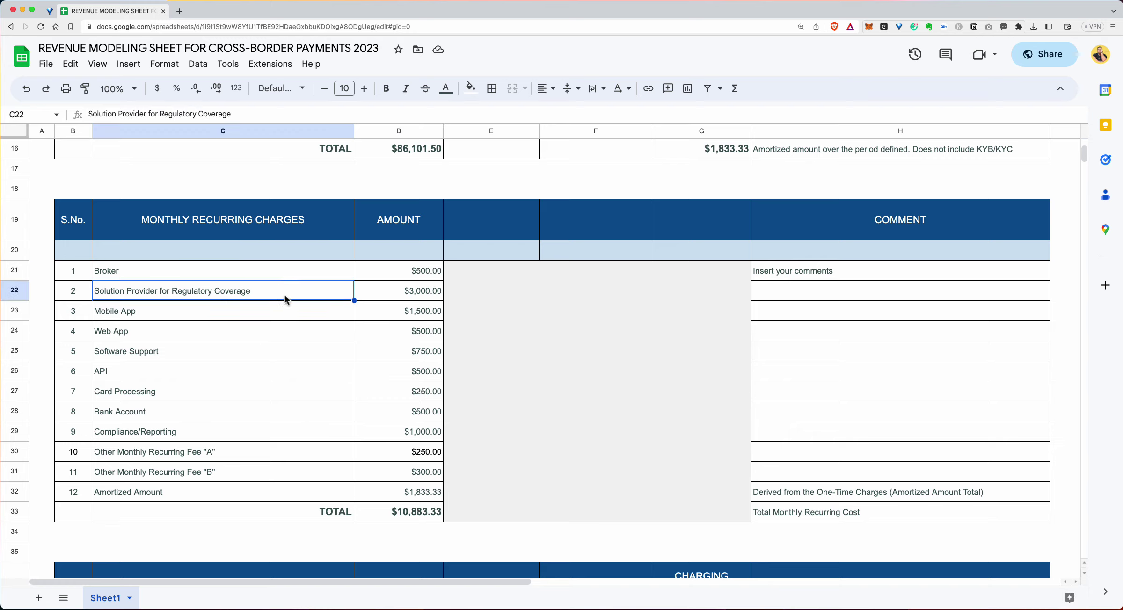
{"action": "left_click", "coordinate": [285, 314]}
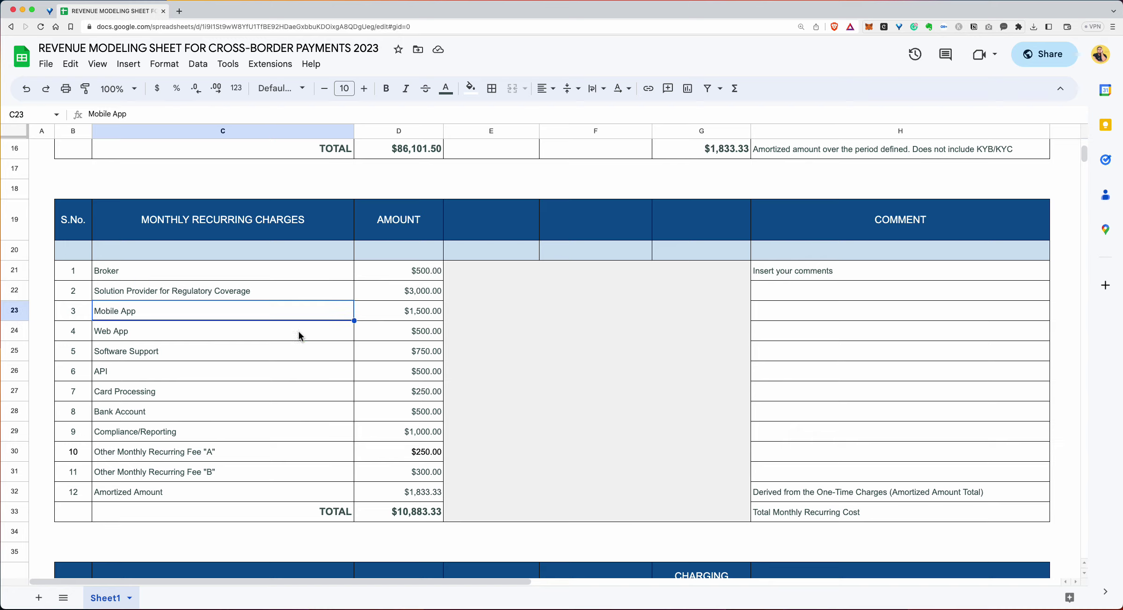
{"action": "left_click", "coordinate": [290, 350]}
{"action": "left_click", "coordinate": [276, 370]}
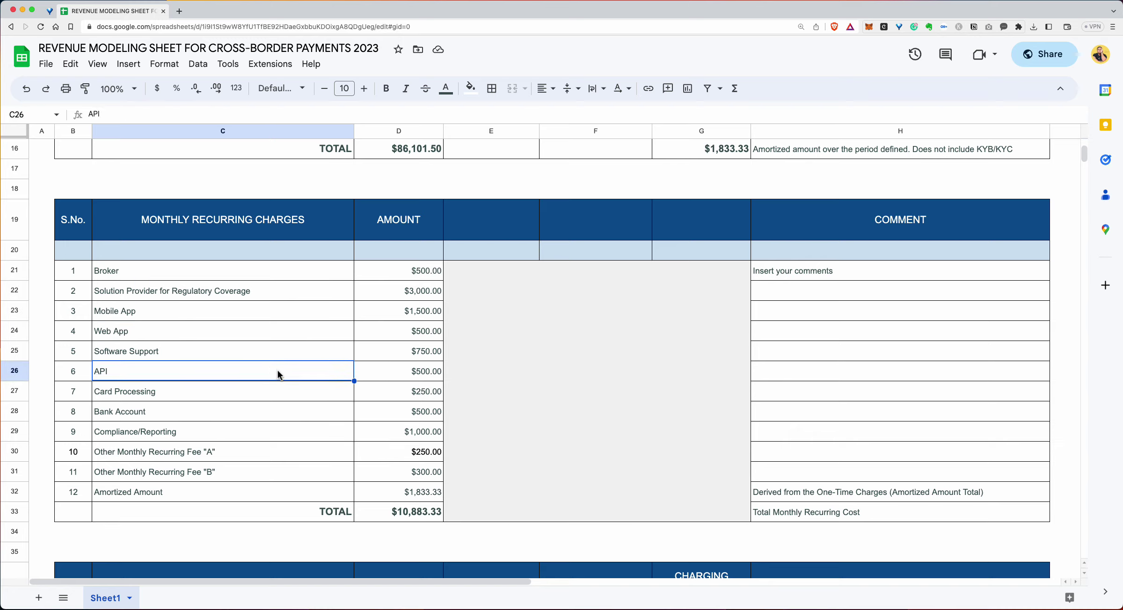
{"action": "left_click", "coordinate": [277, 398]}
{"action": "left_click", "coordinate": [191, 420]}
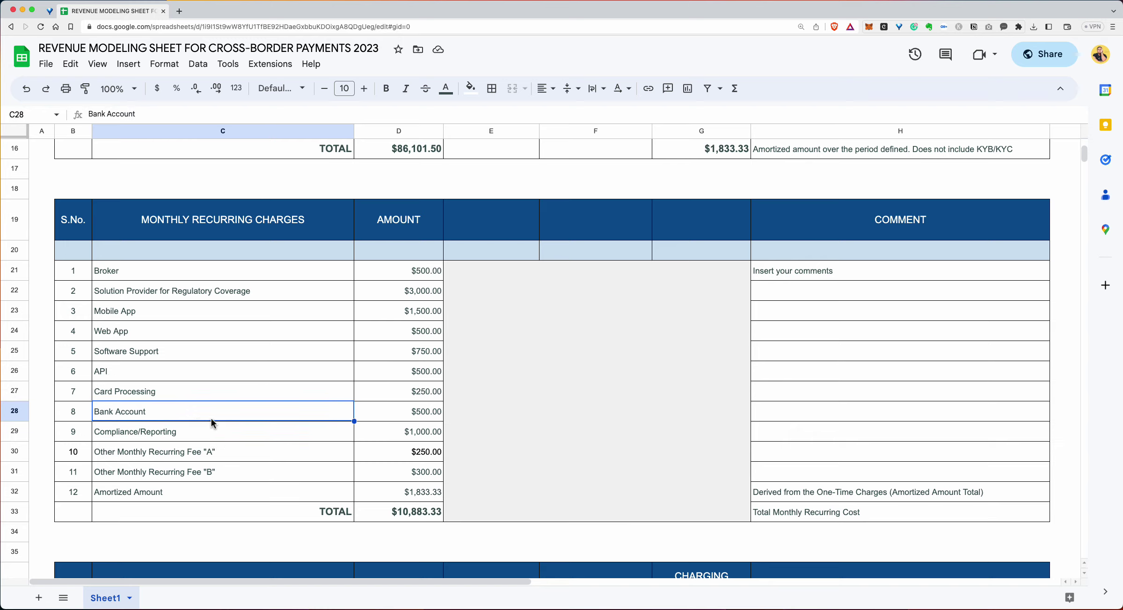
{"action": "left_click", "coordinate": [225, 432]}
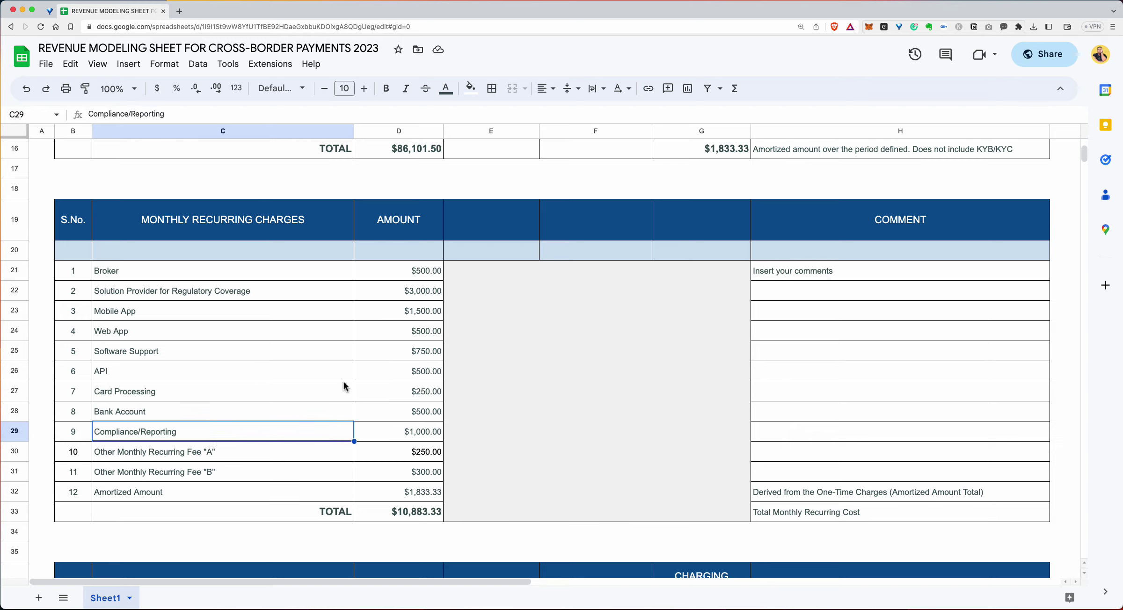
Check the $3,000.00 and $1,500.00 amounts and trace the Amortized Amount to the one-time charges total
{"action": "left_click", "coordinate": [419, 291]}
{"action": "left_click", "coordinate": [421, 313]}
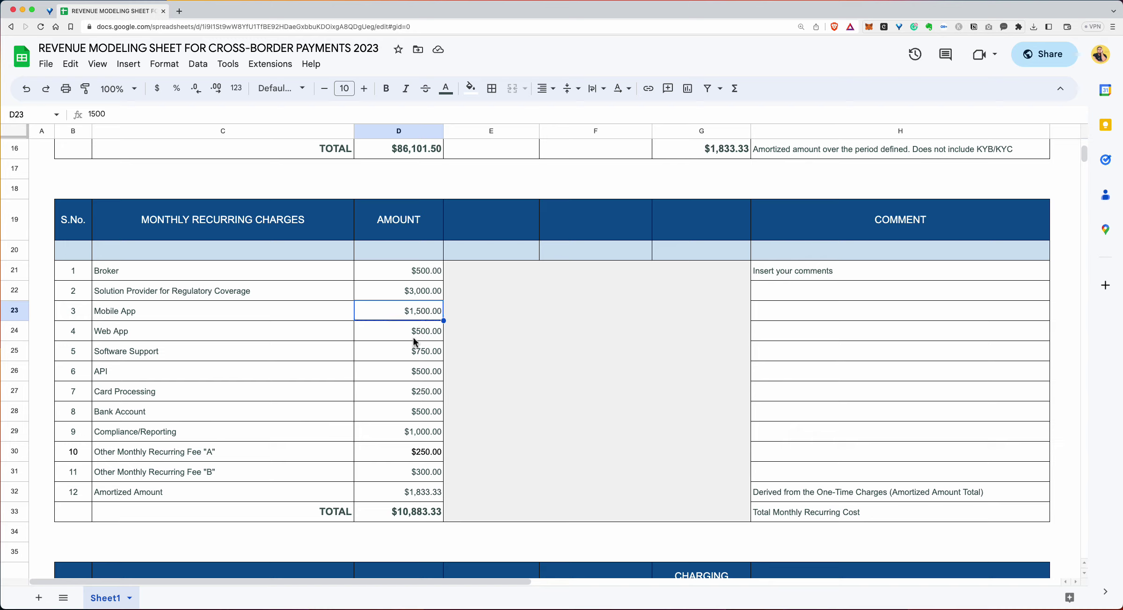
{"action": "left_click", "coordinate": [248, 492]}
{"action": "left_click", "coordinate": [411, 489]}
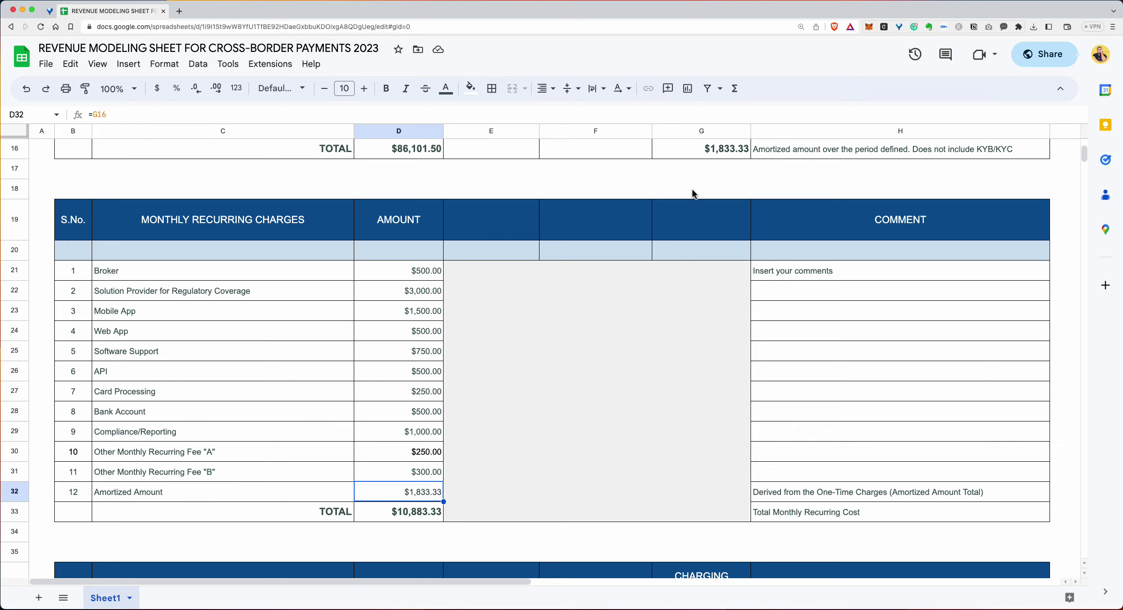
{"action": "left_click", "coordinate": [715, 150]}
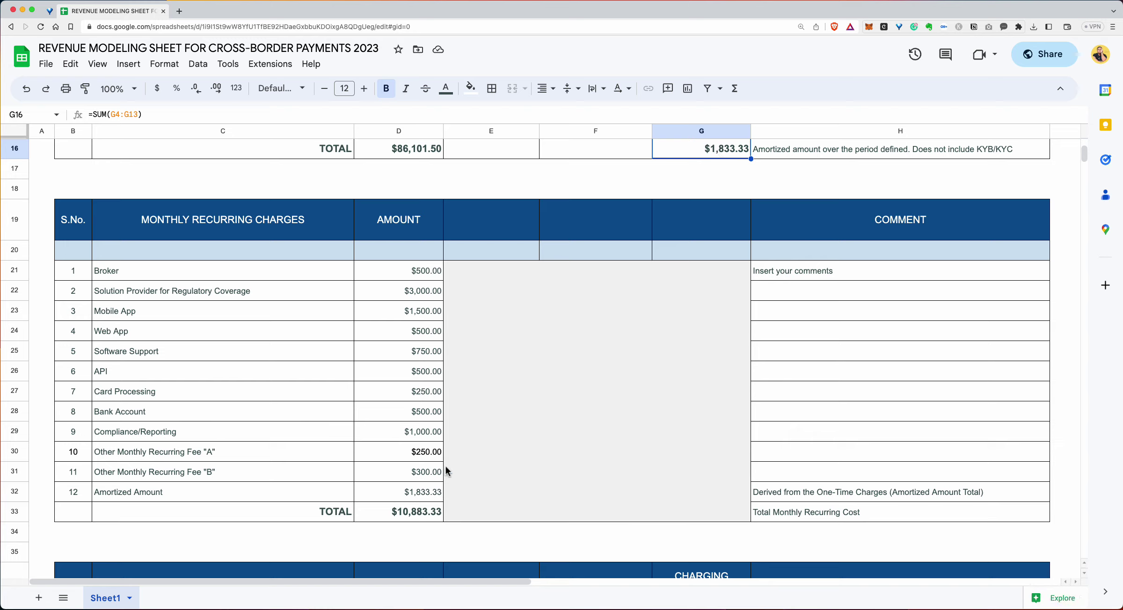
{"action": "left_click", "coordinate": [420, 493]}
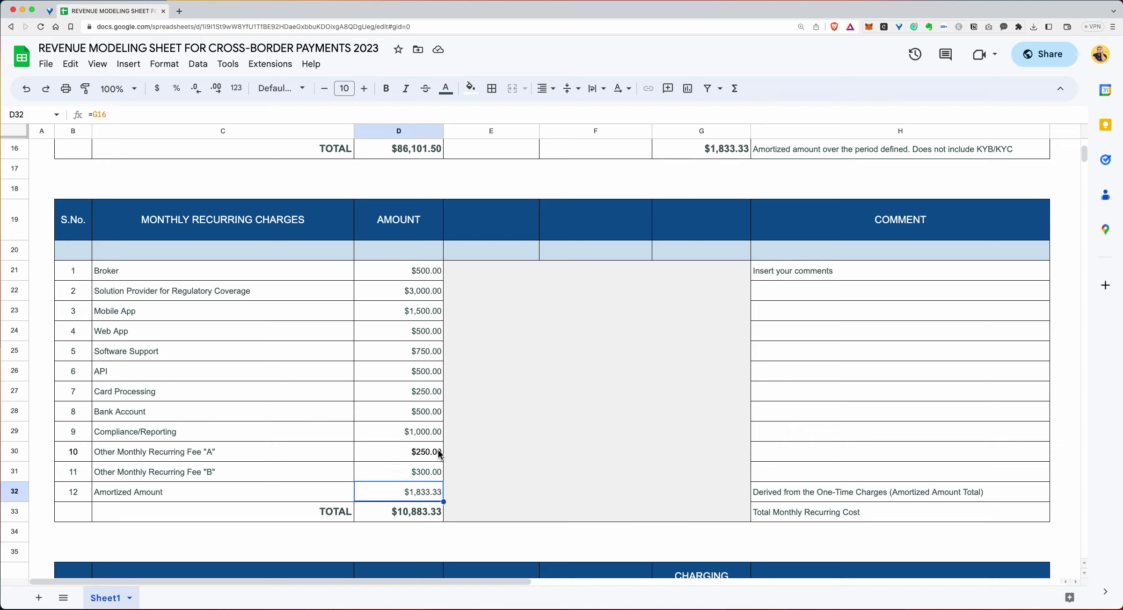
Set Other Monthly Recurring Fees B and A to 0 and Compliance/Reporting to 400
{"action": "left_click", "coordinate": [437, 453]}
{"action": "left_click", "coordinate": [409, 478]}
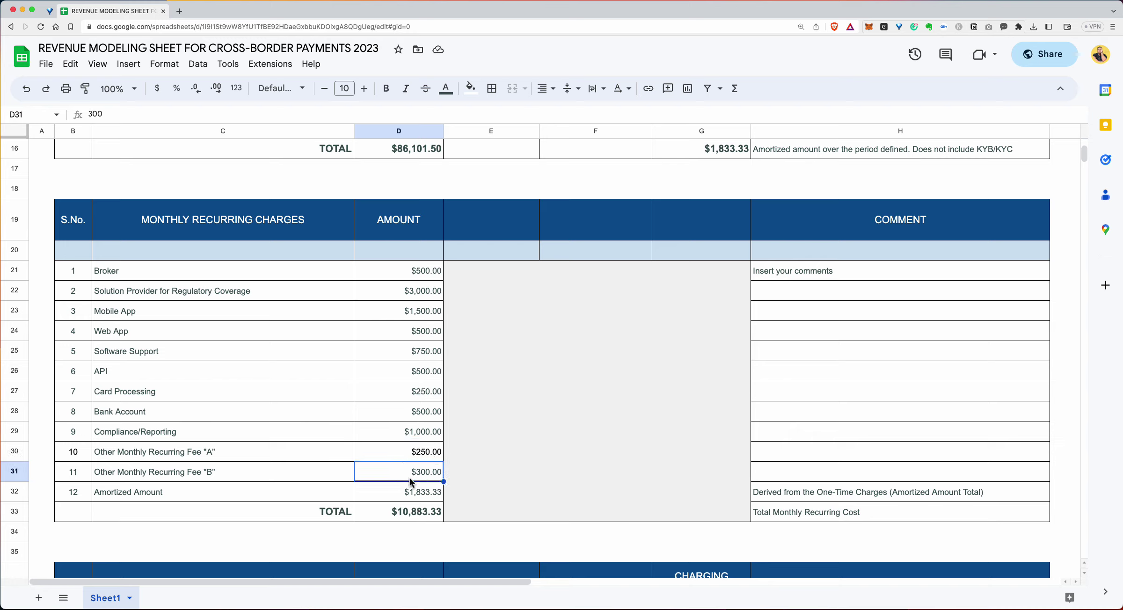
{"action": "type", "text": "0"}
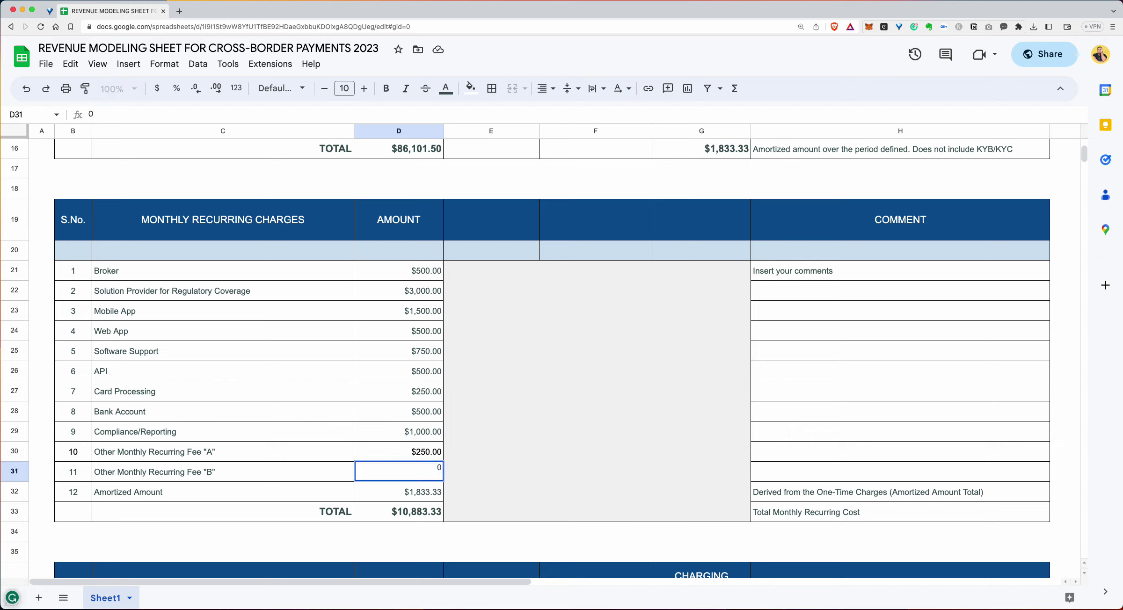
{"action": "key", "text": "Up"}
{"action": "type", "text": "0"}
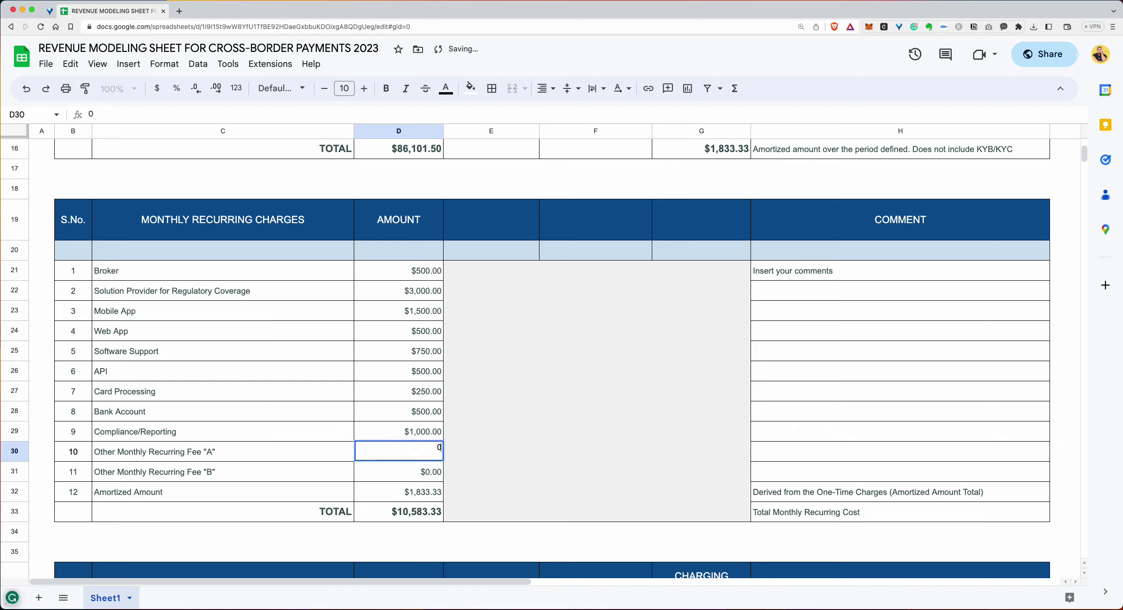
{"action": "key", "text": "Up"}
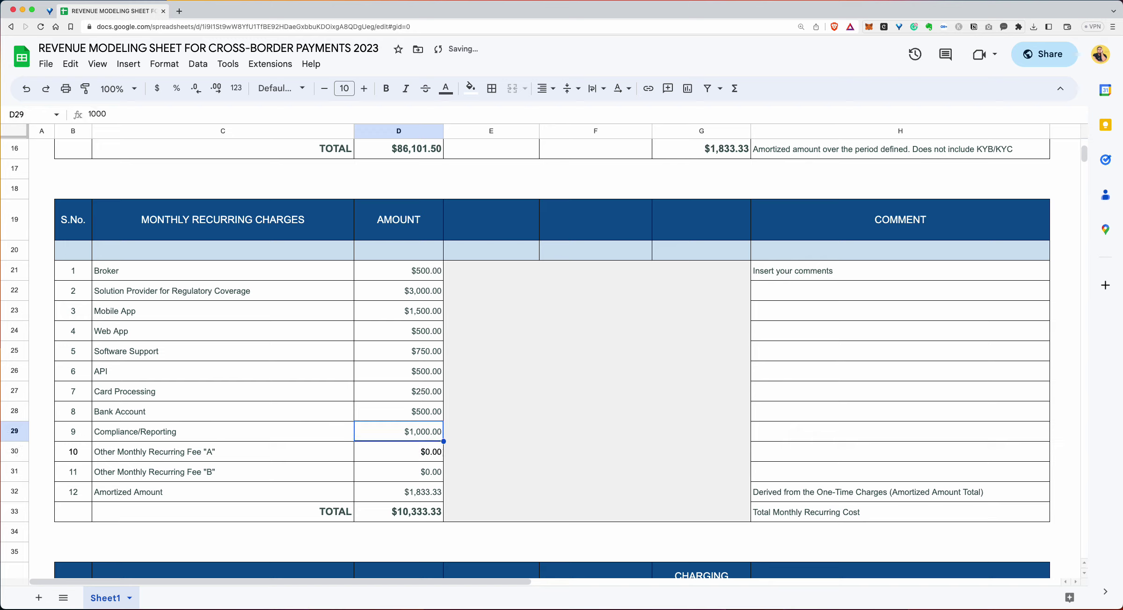
{"action": "type", "text": "400"}
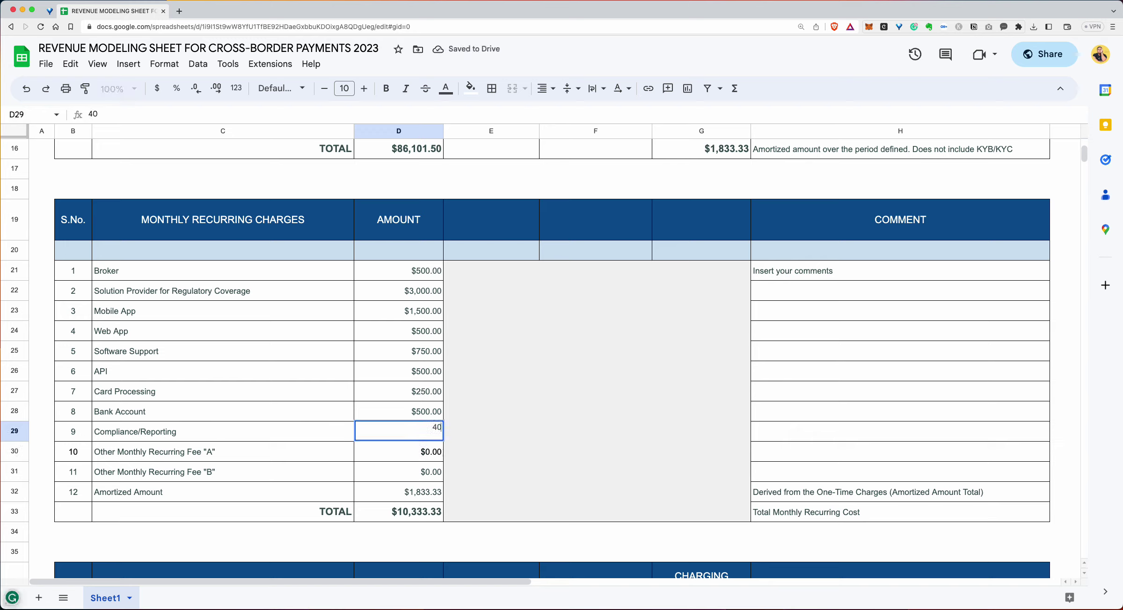
{"action": "key", "text": "Up"}
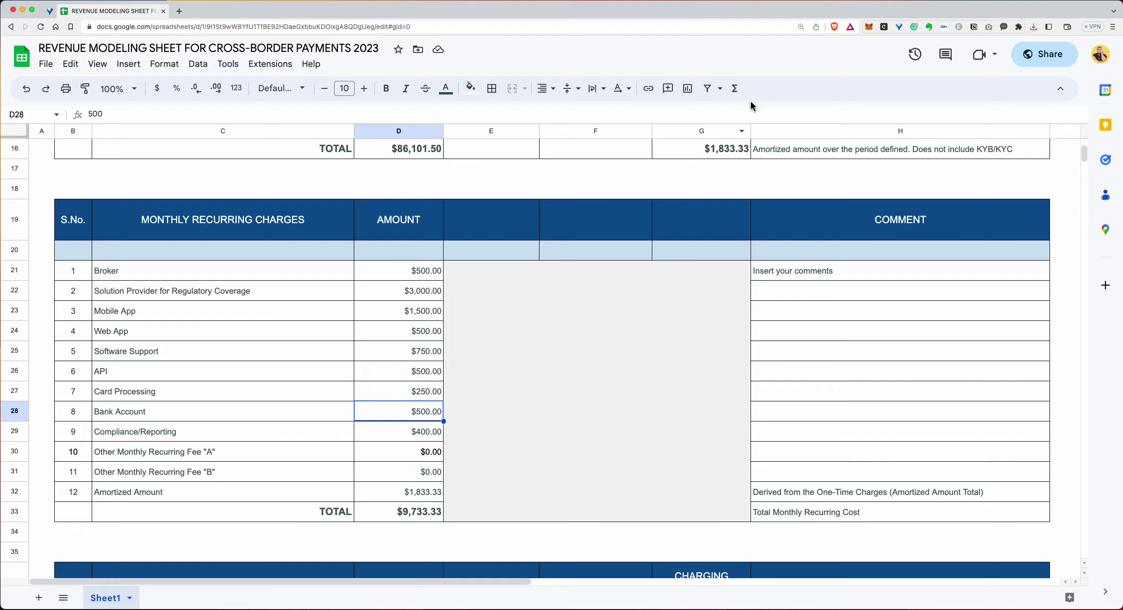
{"action": "scroll", "coordinate": [727, 254], "scroll_direction": "up", "scroll_amount": 5}
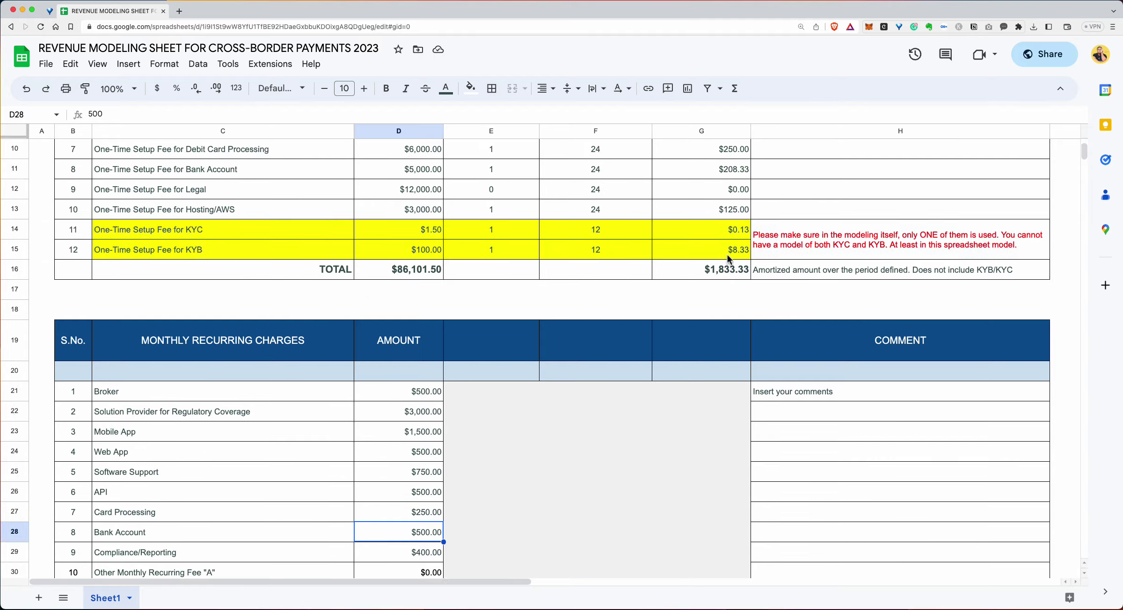
{"action": "scroll", "coordinate": [732, 327], "scroll_direction": "down", "scroll_amount": 8}
{"action": "scroll", "coordinate": [733, 330], "scroll_direction": "up", "scroll_amount": 6}
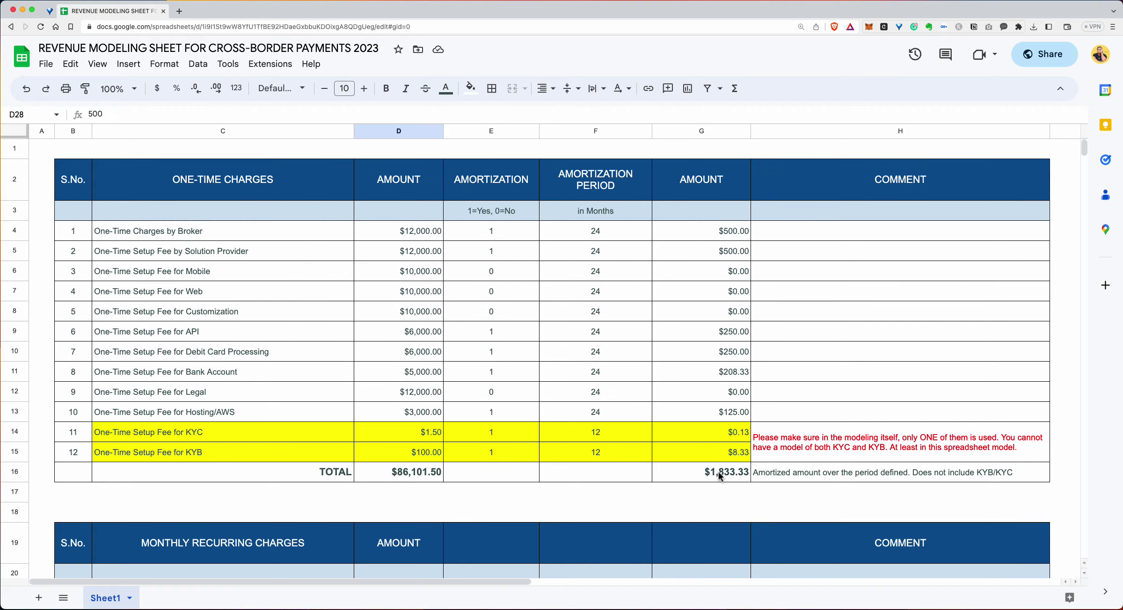
{"action": "scroll", "coordinate": [725, 470], "scroll_direction": "down", "scroll_amount": 6}
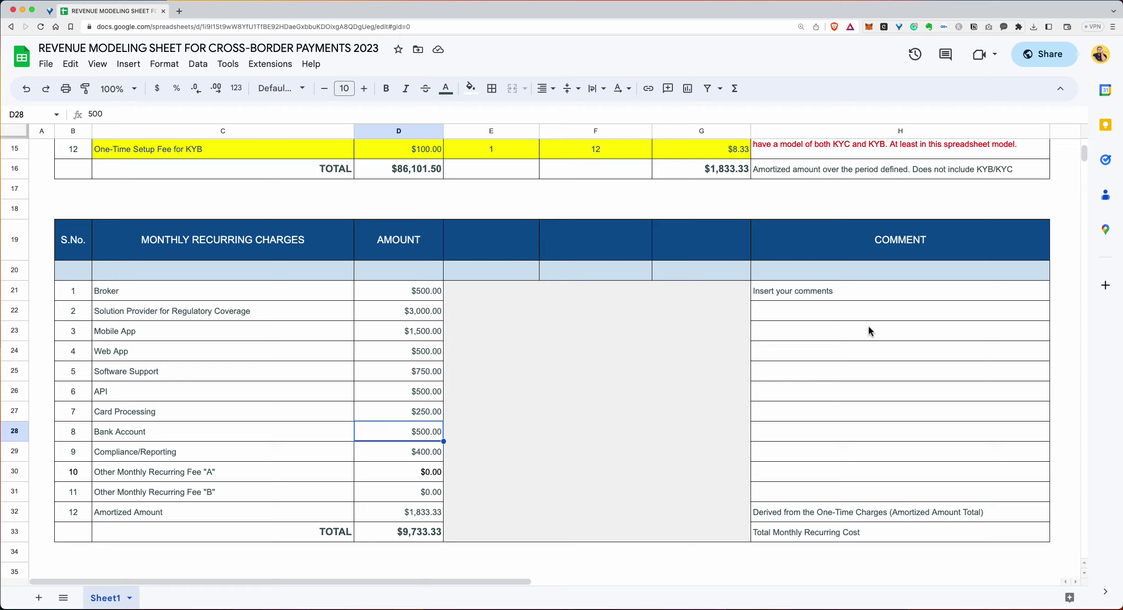
{"action": "left_click", "coordinate": [875, 291]}
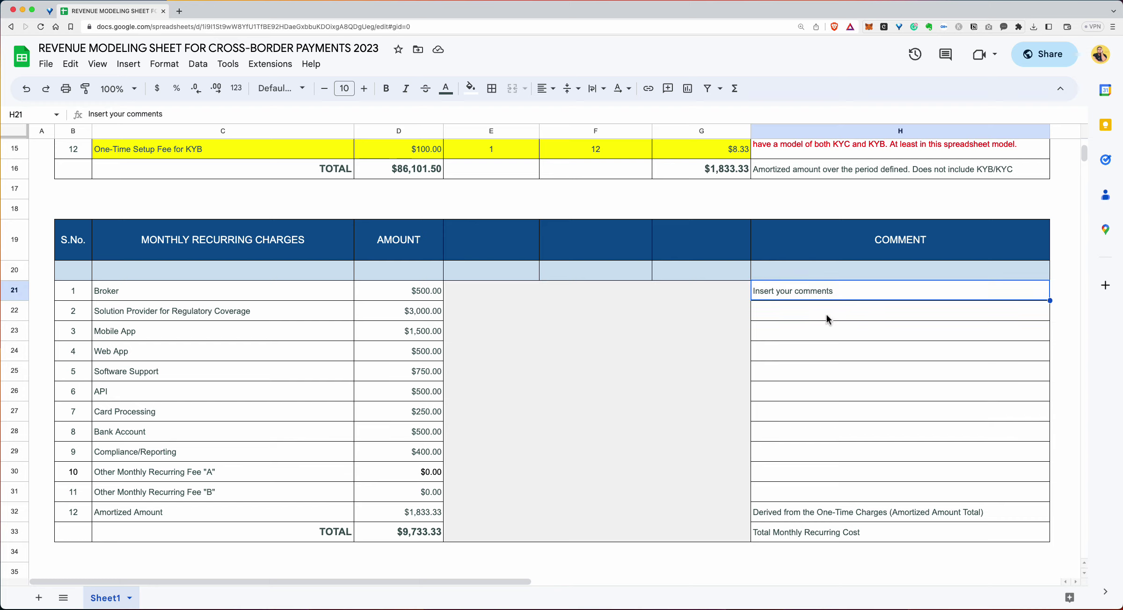
Review the debit card $1,000.00 average transaction value, 1,000 monthly transactions, volume note and Volume Fee (A)
{"action": "scroll", "coordinate": [638, 359], "scroll_direction": "down", "scroll_amount": 7}
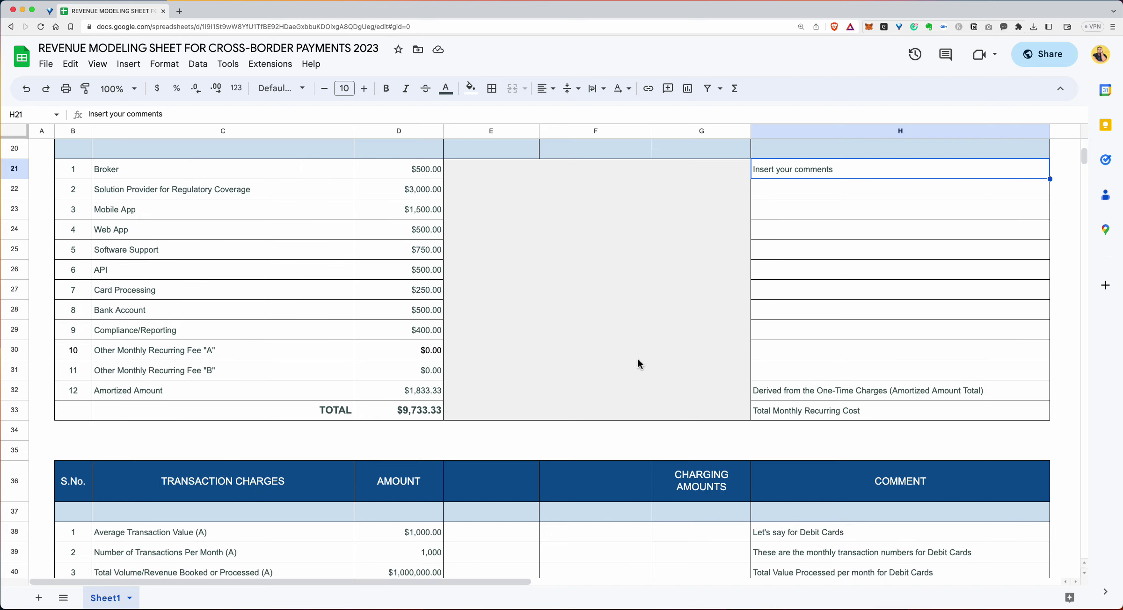
{"action": "scroll", "coordinate": [638, 360], "scroll_direction": "down", "scroll_amount": 1}
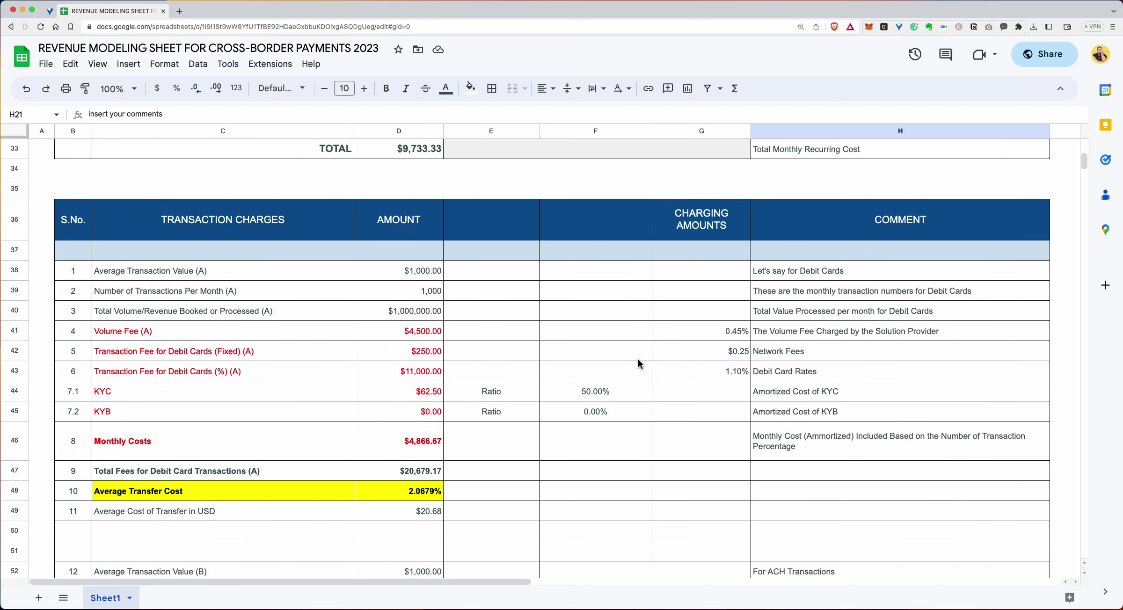
{"action": "scroll", "coordinate": [641, 355], "scroll_direction": "down", "scroll_amount": 1}
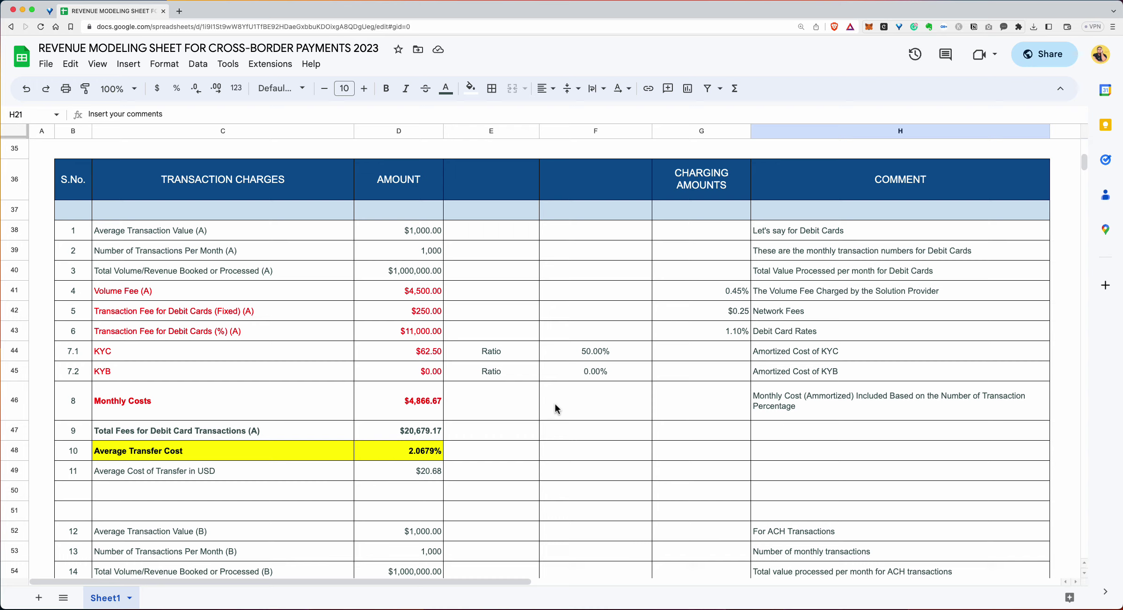
{"action": "left_click", "coordinate": [245, 237]}
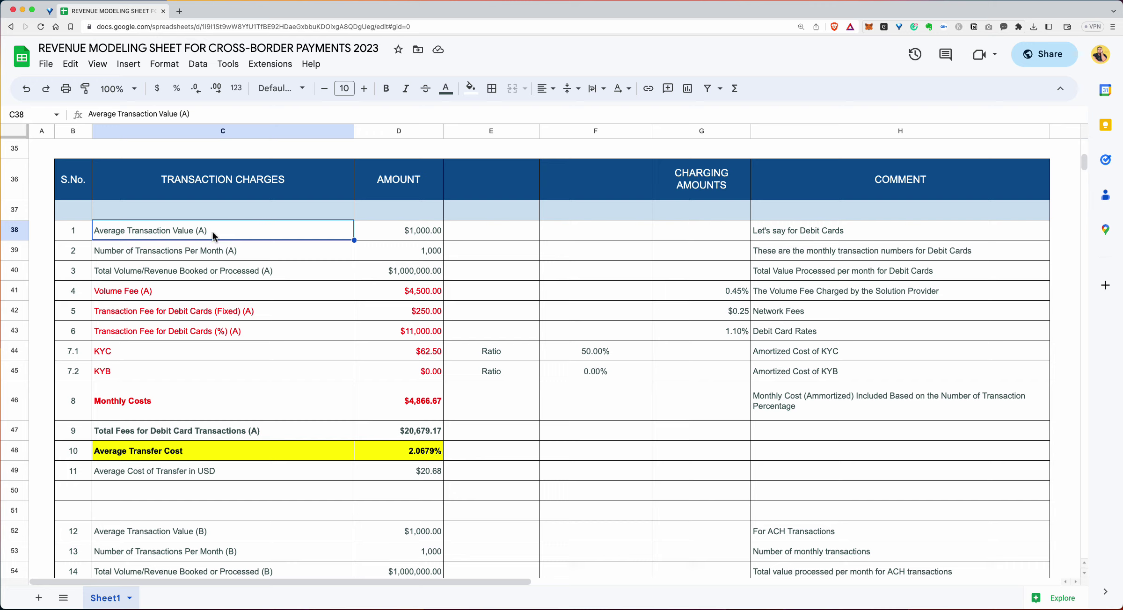
{"action": "left_click", "coordinate": [418, 233]}
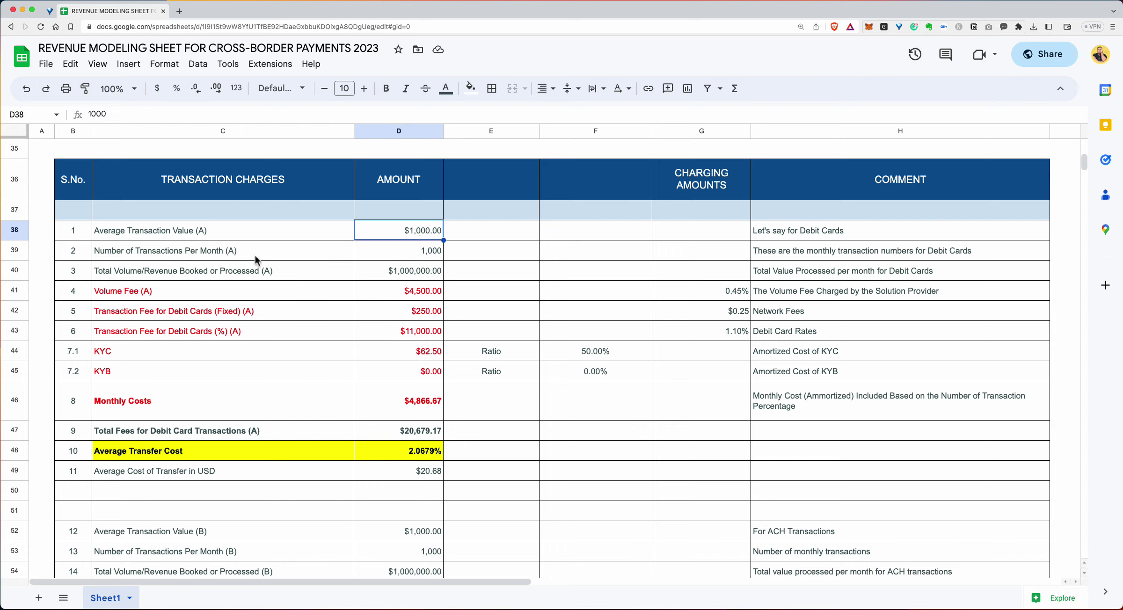
{"action": "left_click", "coordinate": [409, 254]}
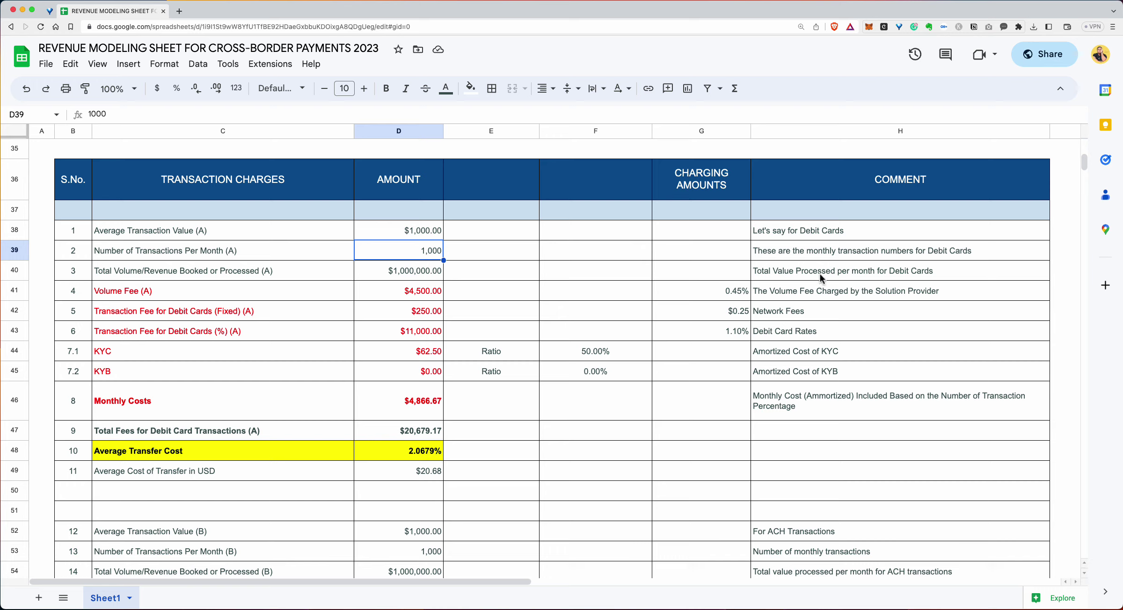
{"action": "left_click", "coordinate": [895, 270]}
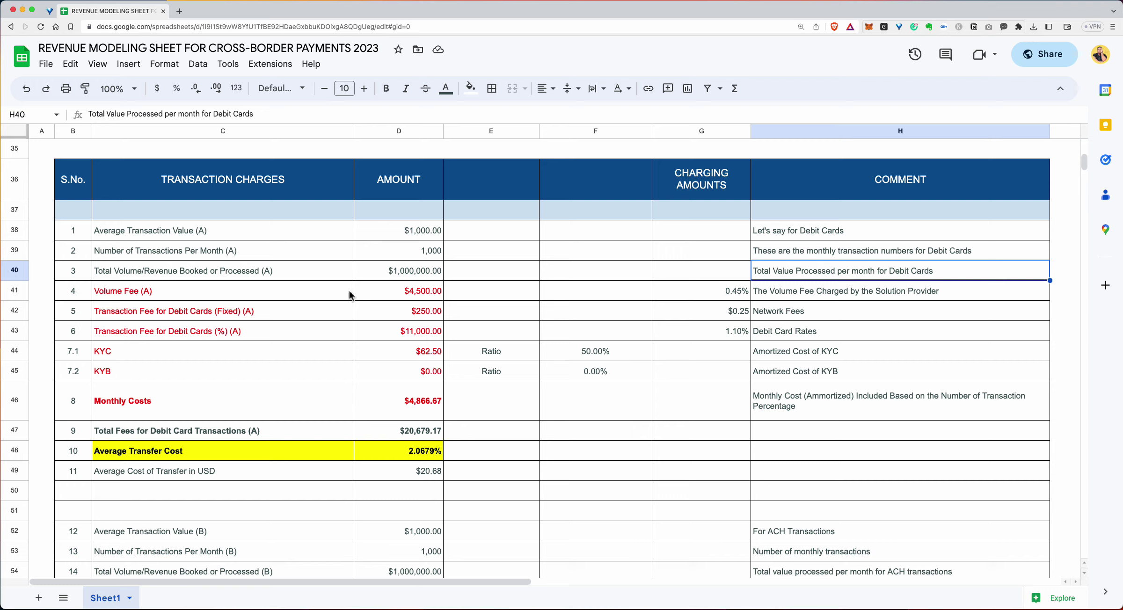
{"action": "left_click", "coordinate": [321, 296]}
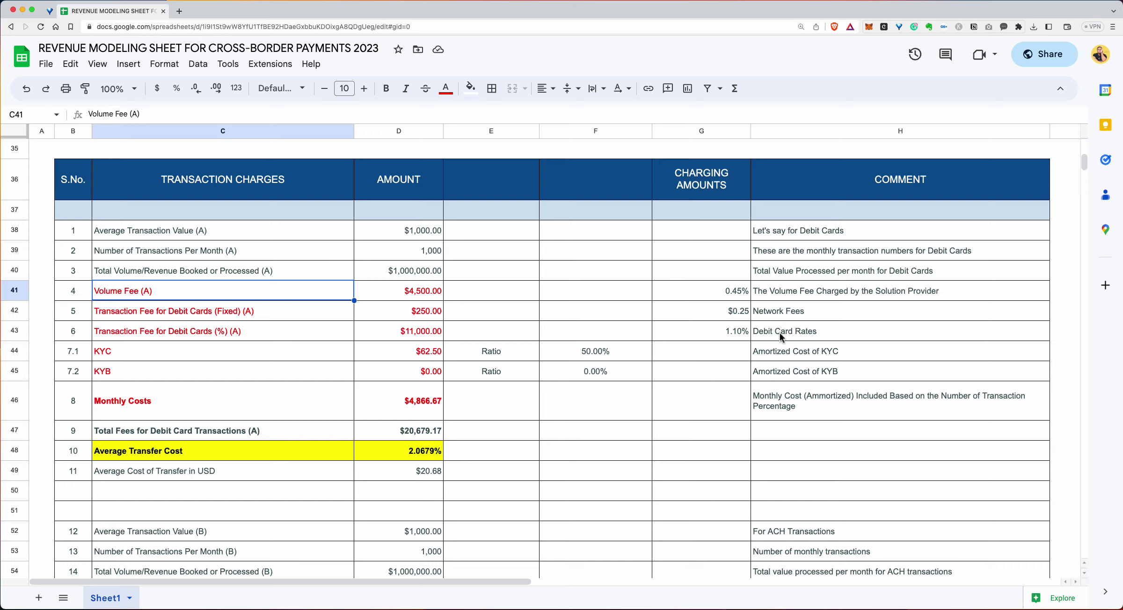
{"action": "left_click", "coordinate": [408, 353]}
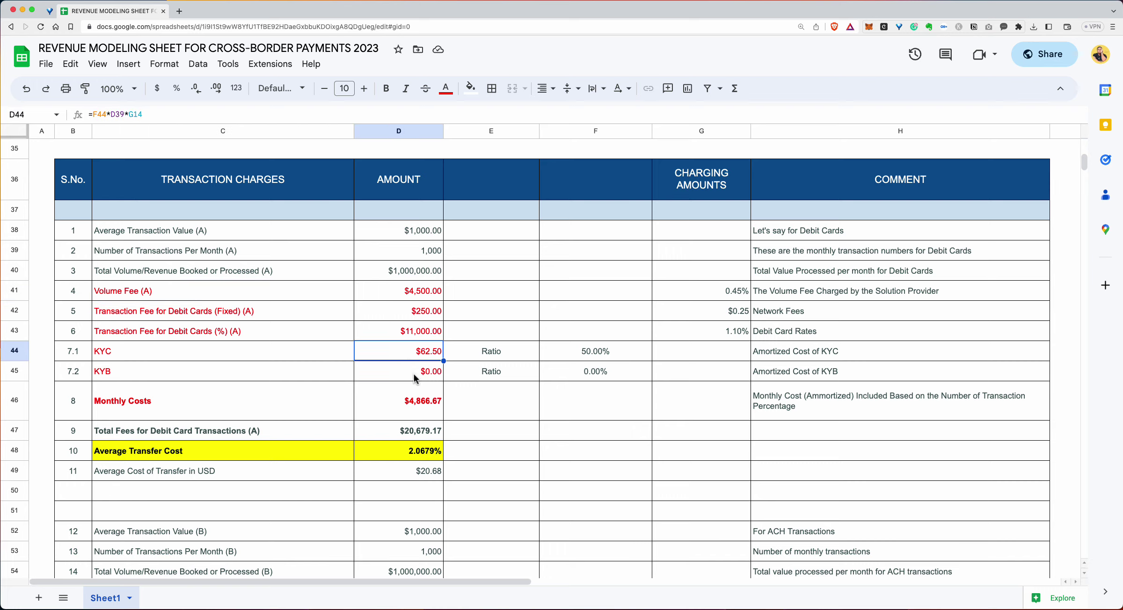
{"action": "left_click", "coordinate": [413, 373]}
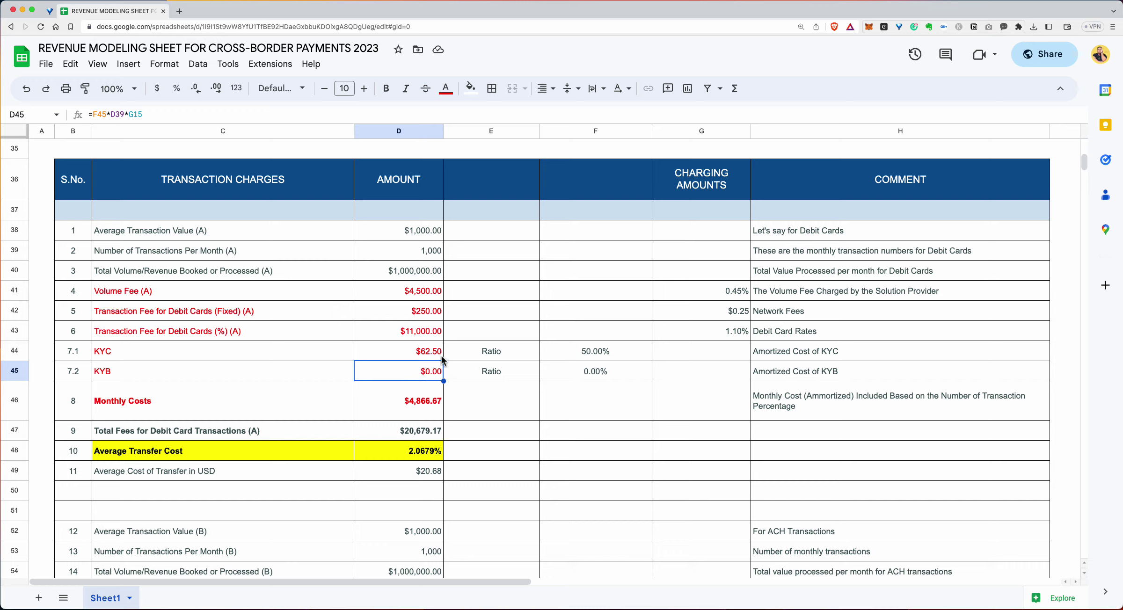
{"action": "scroll", "coordinate": [442, 359], "scroll_direction": "down", "scroll_amount": 5}
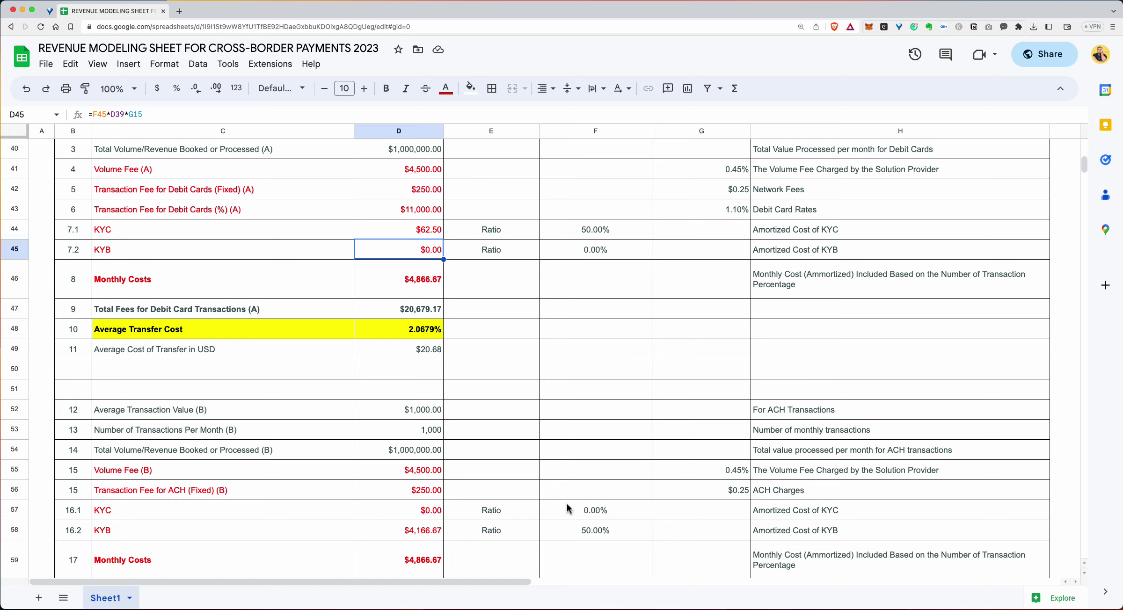
{"action": "scroll", "coordinate": [552, 445], "scroll_direction": "up", "scroll_amount": 1}
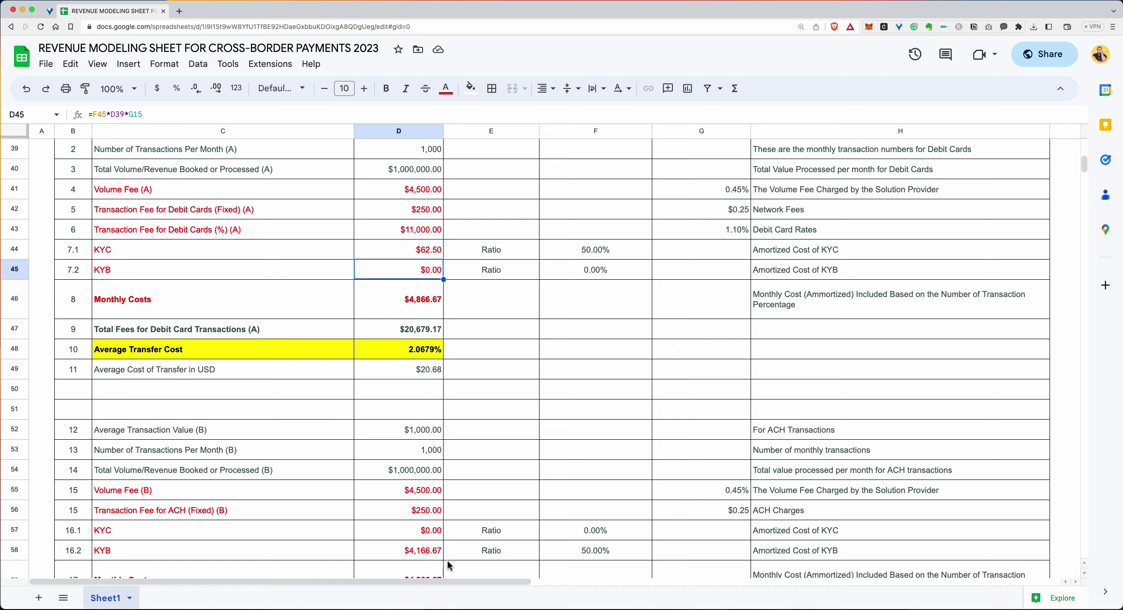
{"action": "left_click", "coordinate": [583, 252]}
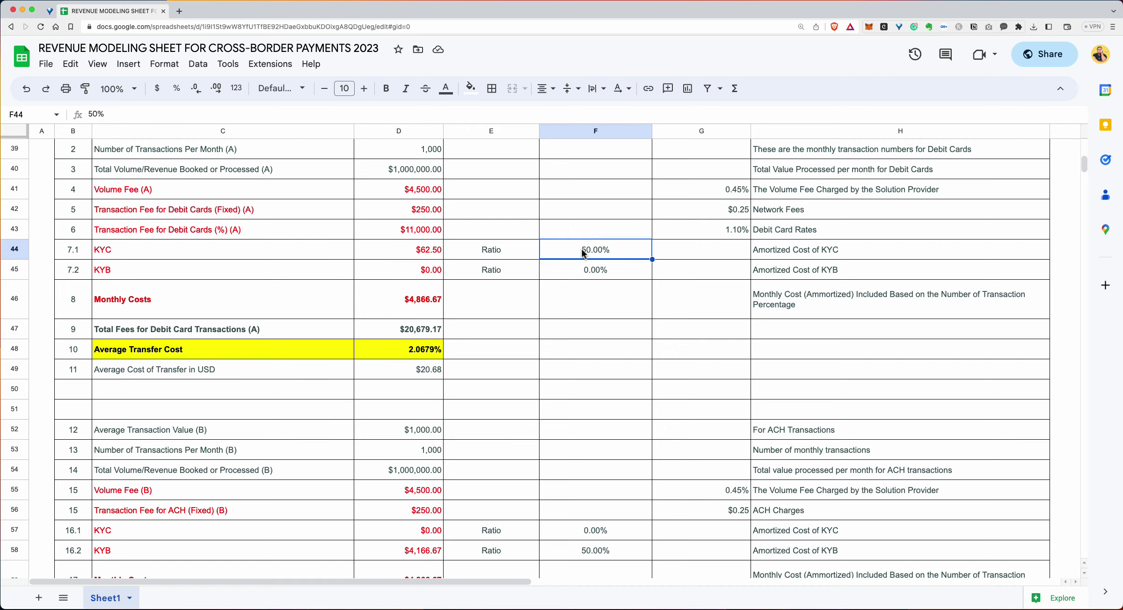
{"action": "type", "text": "60"}
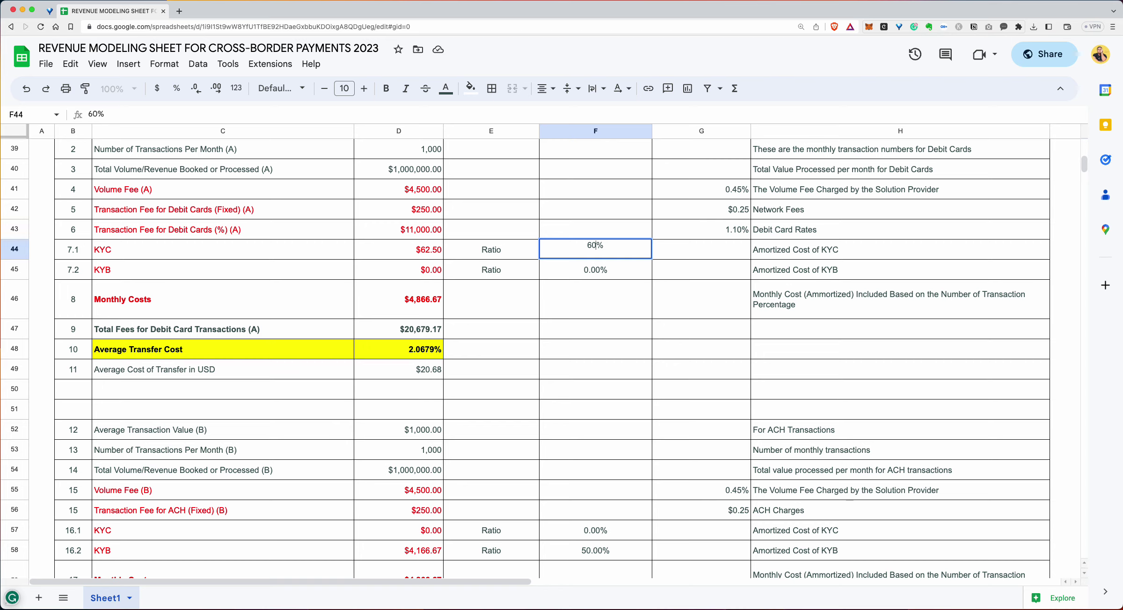
{"action": "key", "text": "Return"}
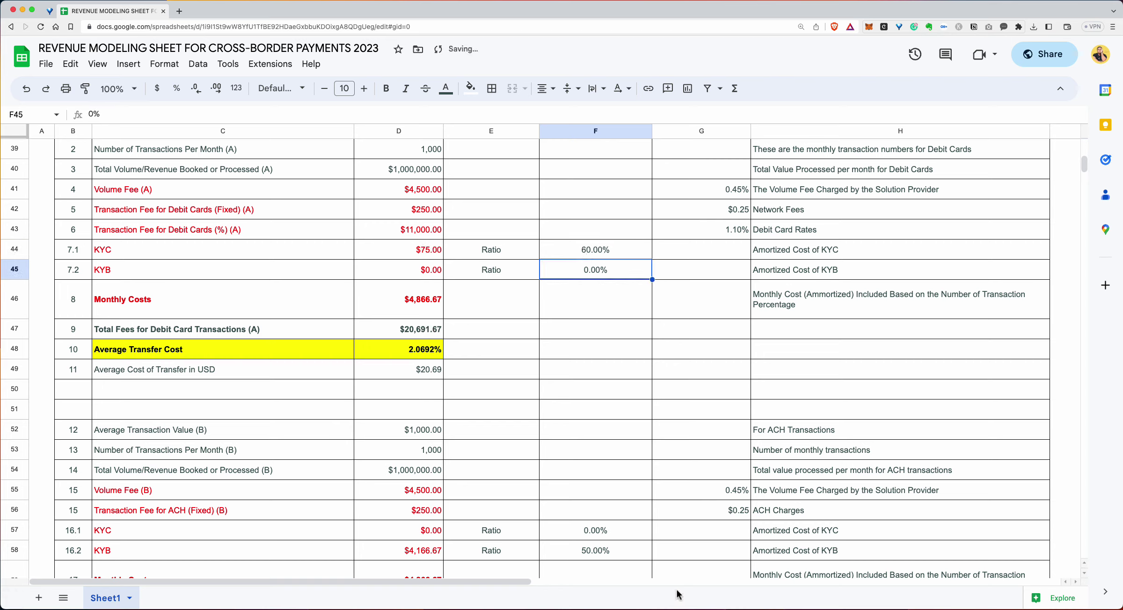
{"action": "left_click", "coordinate": [586, 553]}
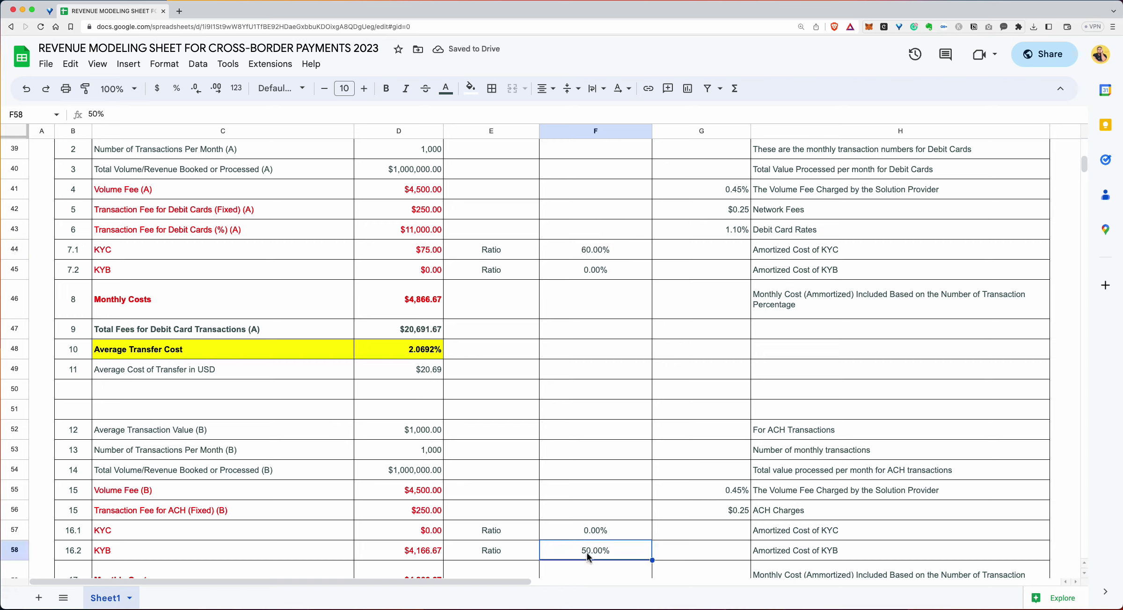
{"action": "type", "text": "40"}
{"action": "key", "text": "Return"}
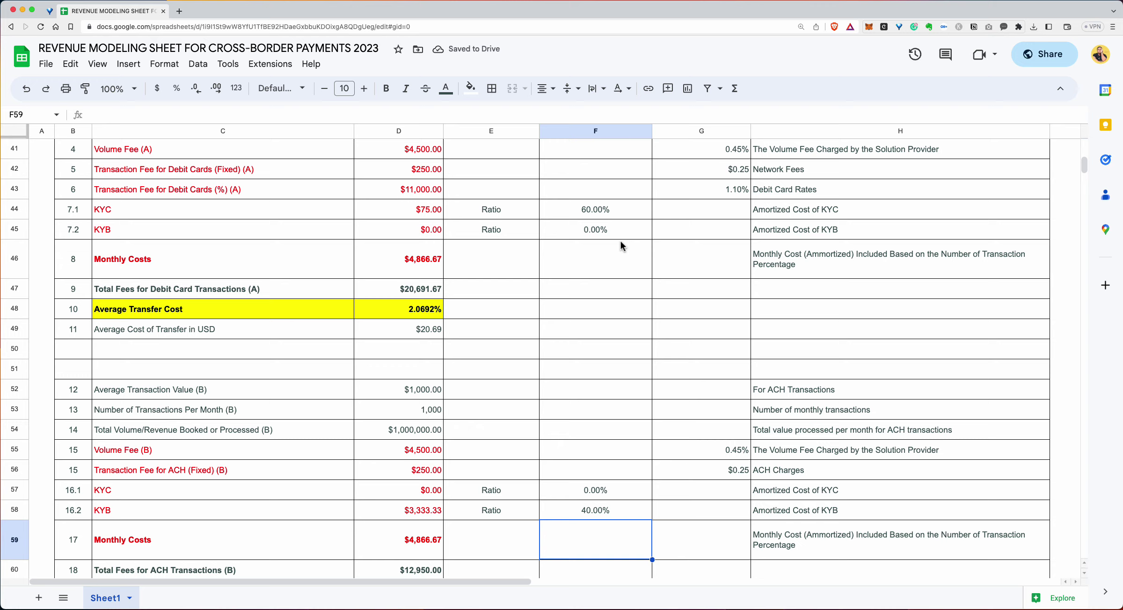
{"action": "left_click", "coordinate": [601, 497]}
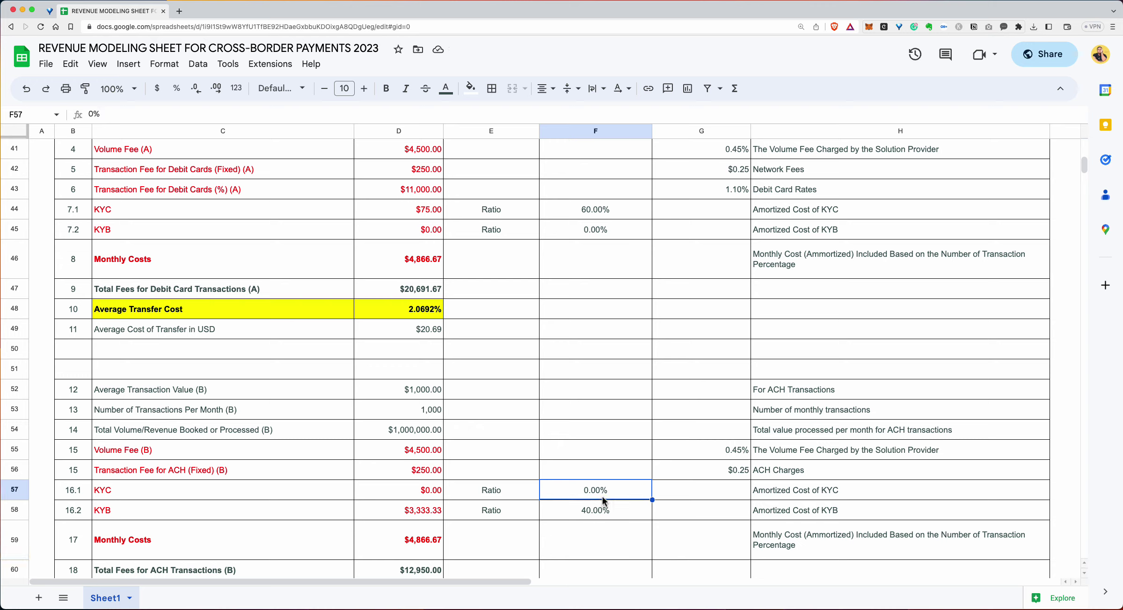
{"action": "type", "text": "40"}
{"action": "key", "text": "Return"}
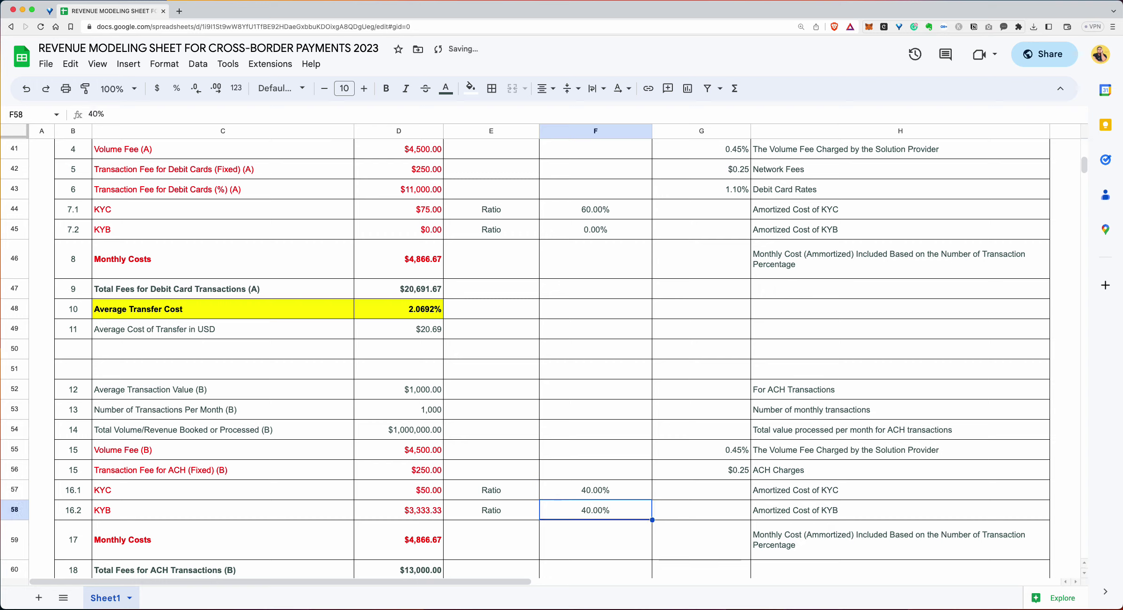
{"action": "type", "text": "0"}
{"action": "key", "text": "Return"}
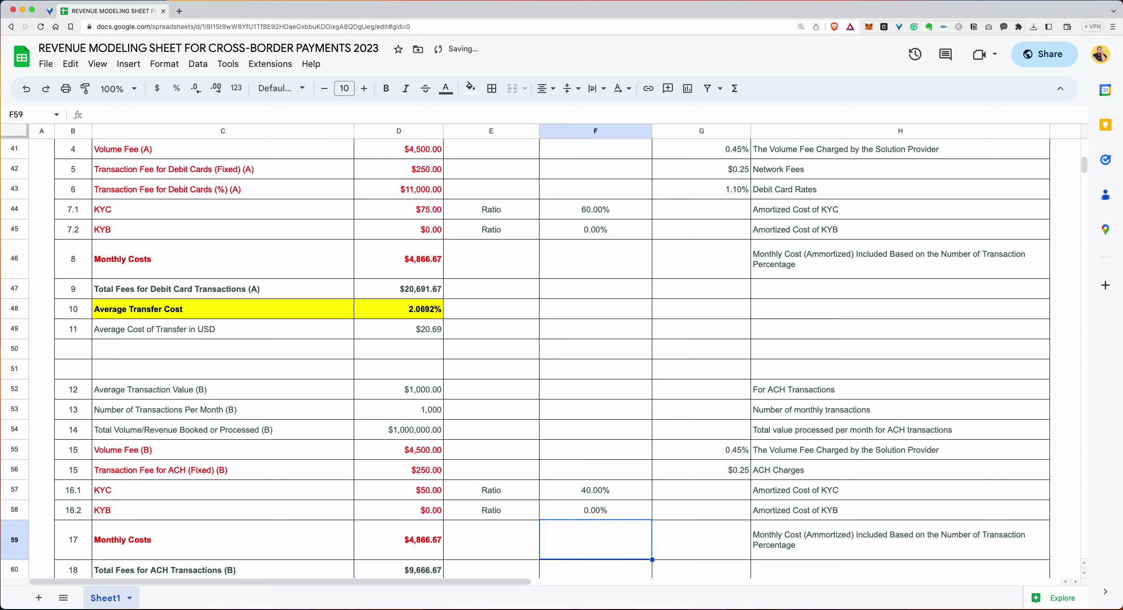
{"action": "left_click", "coordinate": [595, 510]}
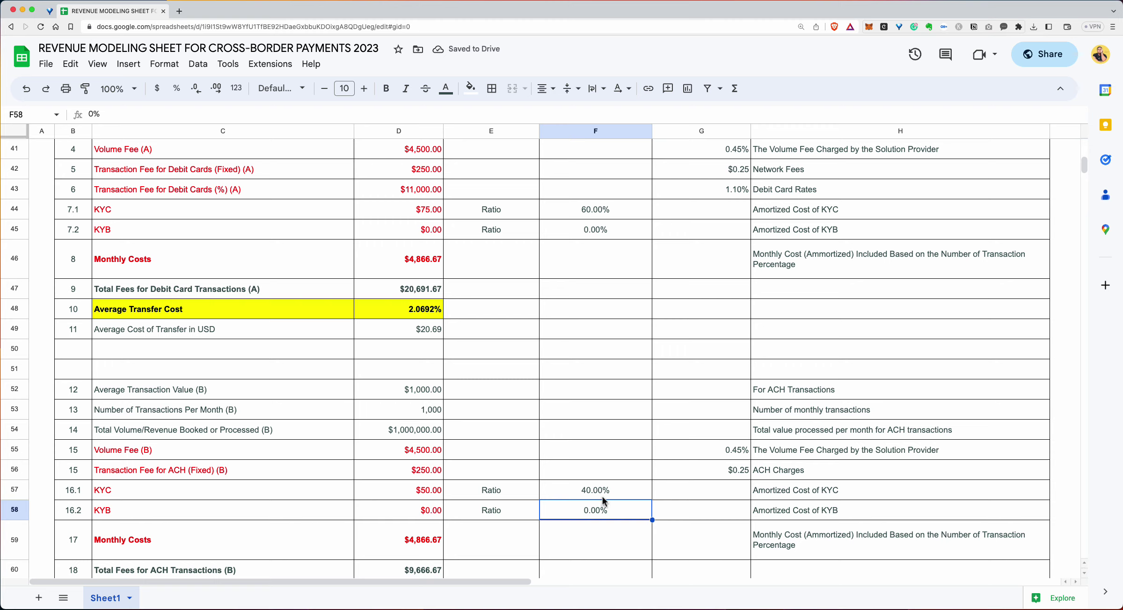
{"action": "key", "text": "super+z"}
{"action": "key", "text": "super+z"}
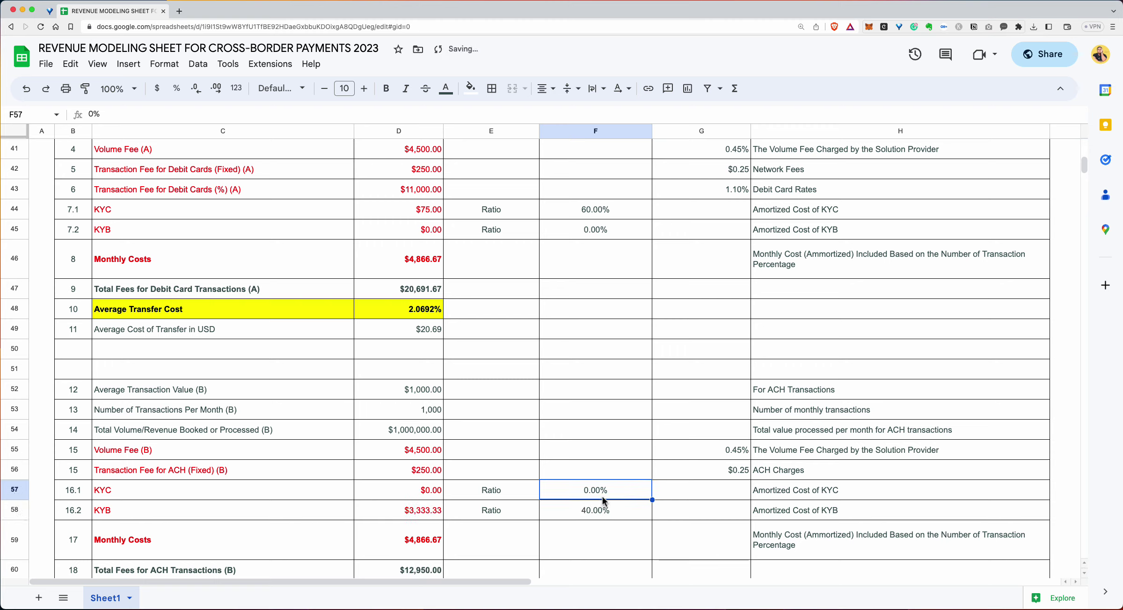
{"action": "key", "text": "super+z"}
{"action": "key", "text": "super+z"}
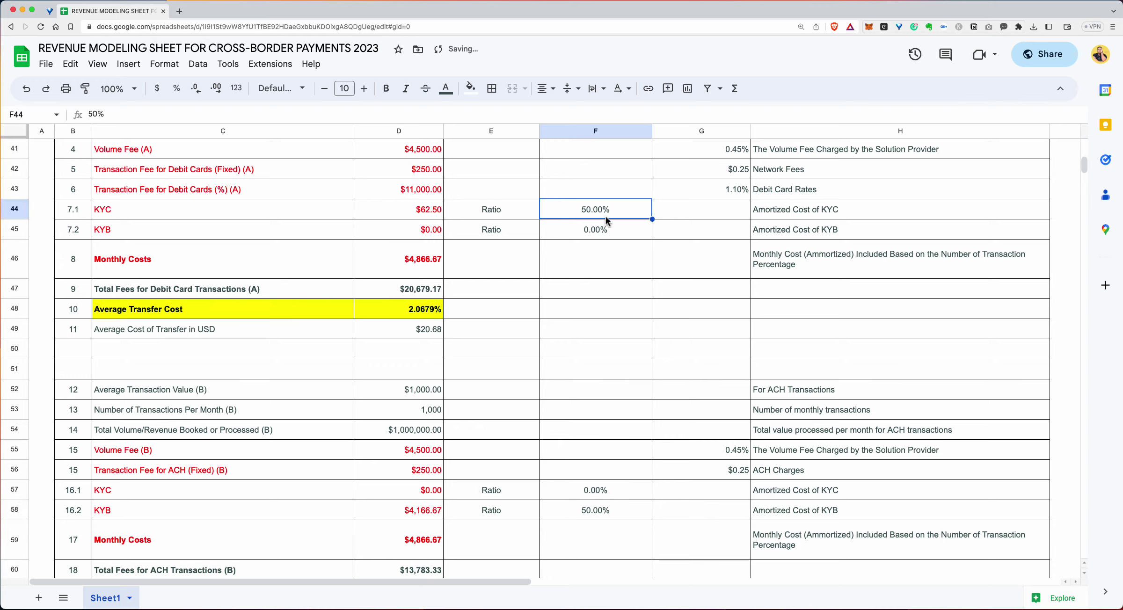
{"action": "scroll", "coordinate": [429, 243], "scroll_direction": "up", "scroll_amount": 1}
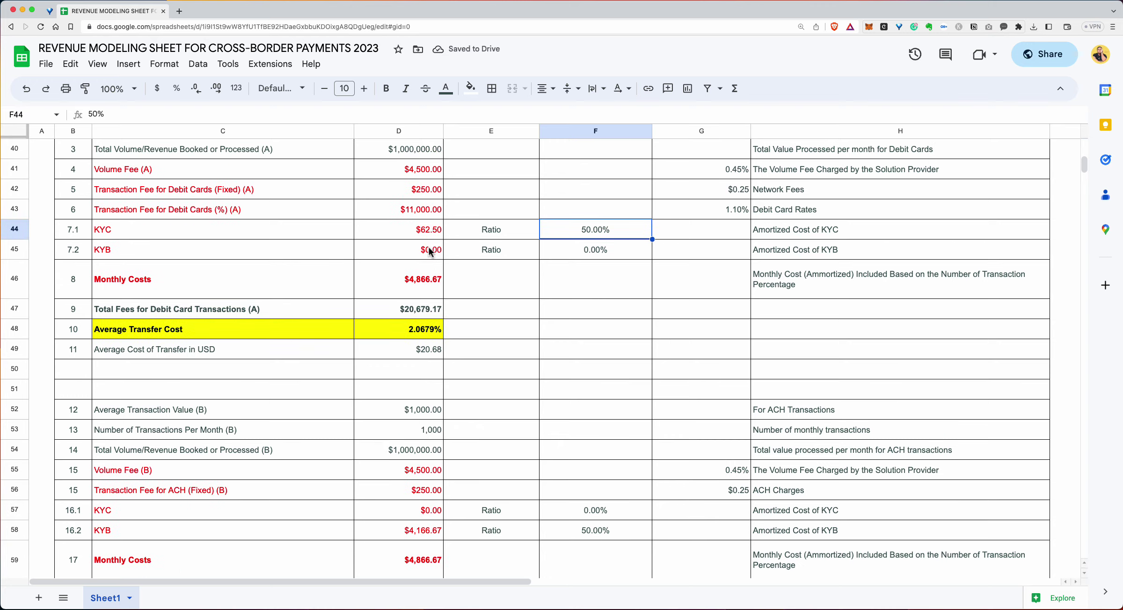
{"action": "scroll", "coordinate": [515, 276], "scroll_direction": "up", "scroll_amount": 5}
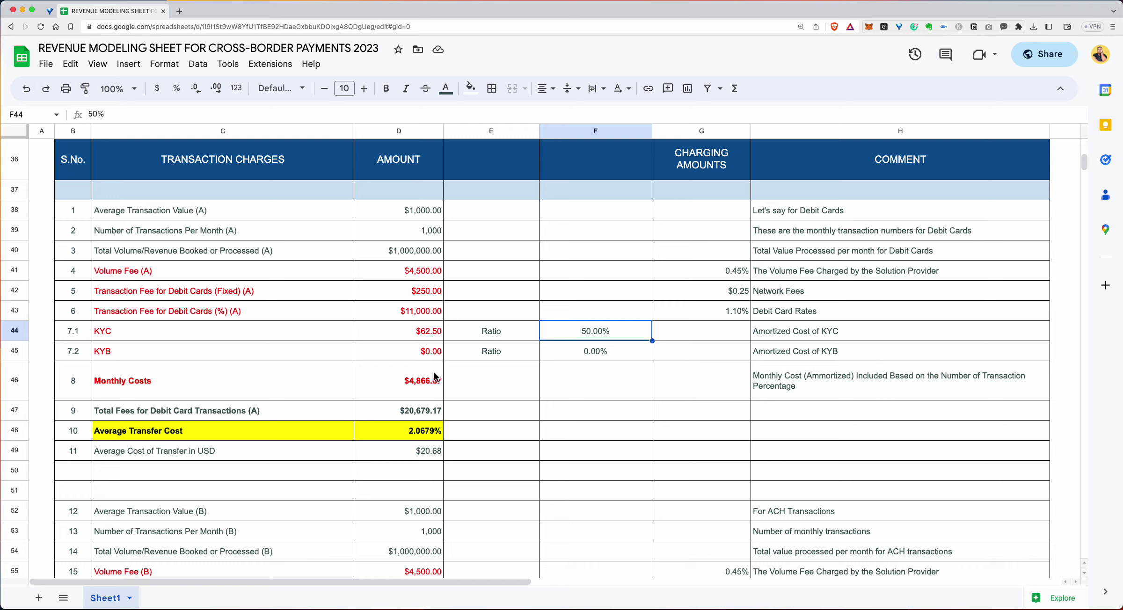
{"action": "left_click", "coordinate": [413, 379]}
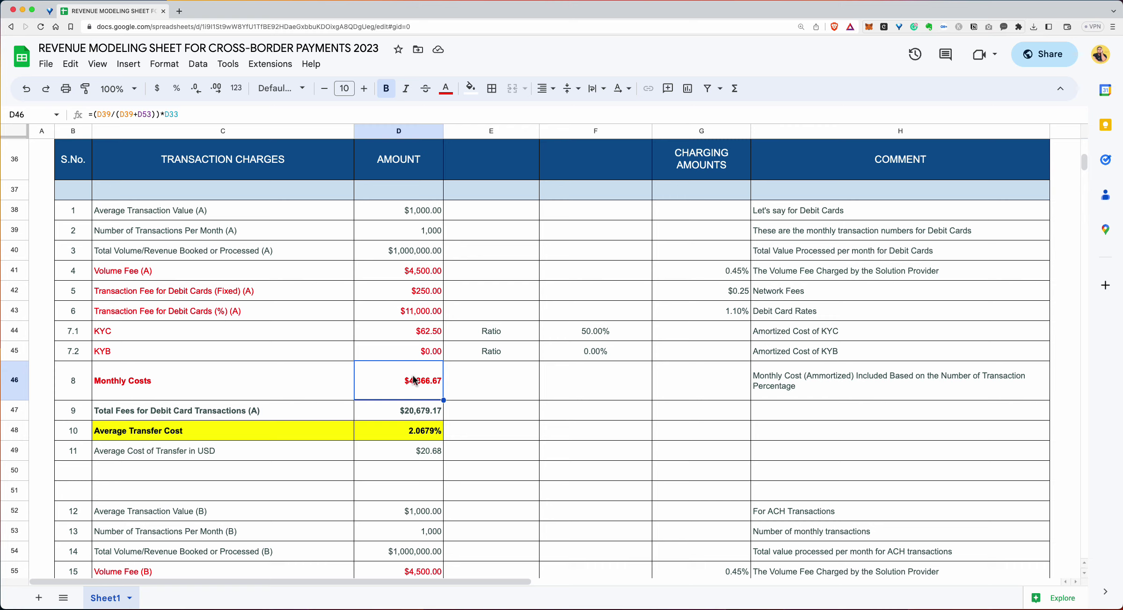
{"action": "scroll", "coordinate": [414, 379], "scroll_direction": "up", "scroll_amount": 1}
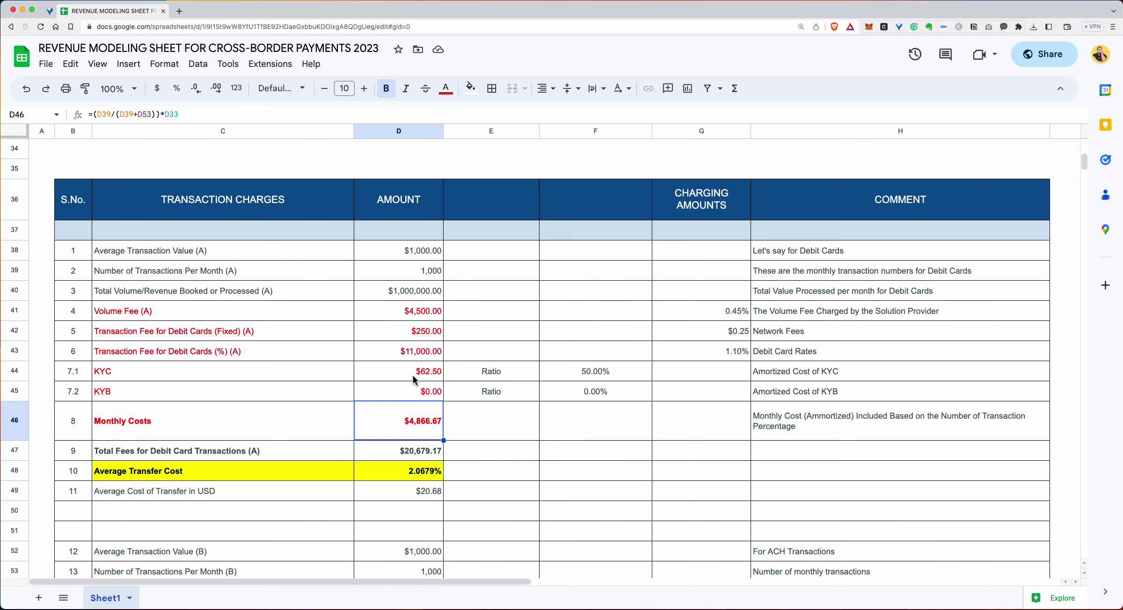
{"action": "left_click", "coordinate": [425, 277]}
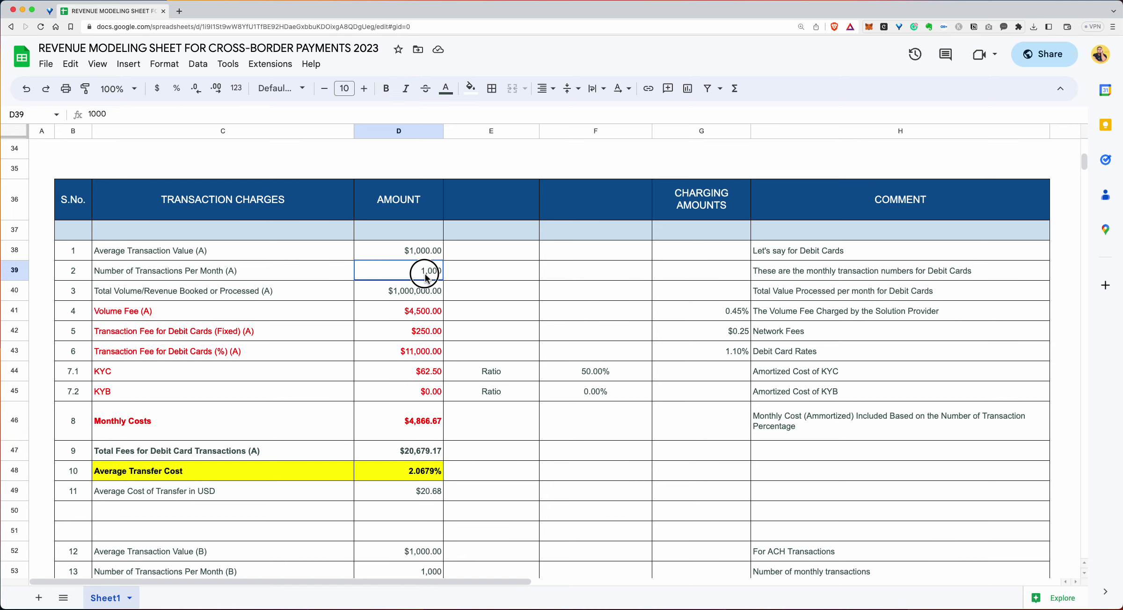
{"action": "left_click", "coordinate": [418, 431]}
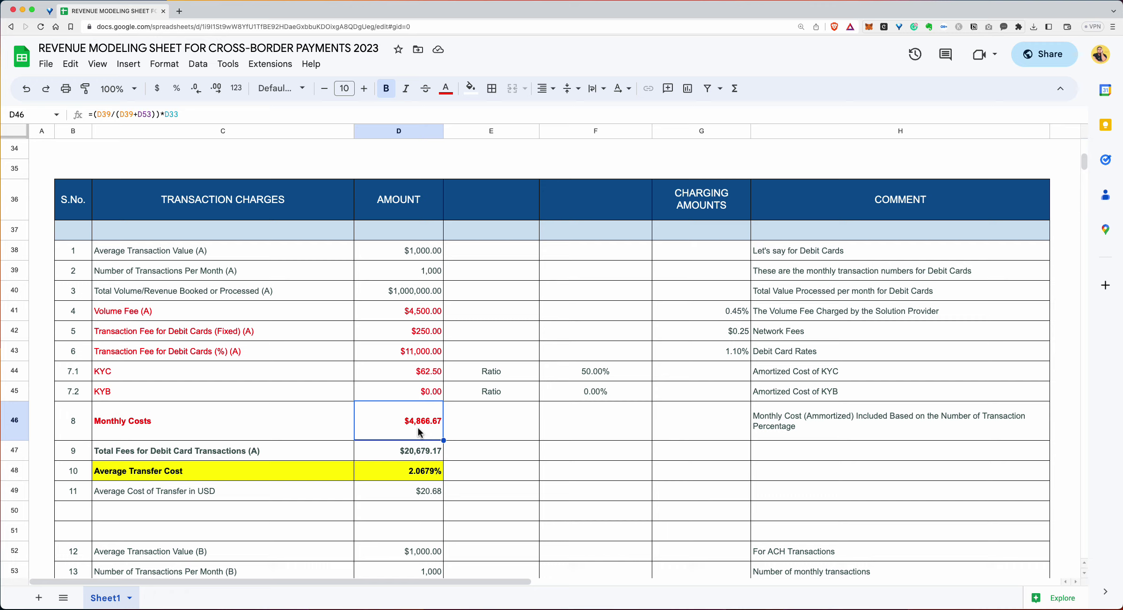
{"action": "left_click", "coordinate": [429, 570]}
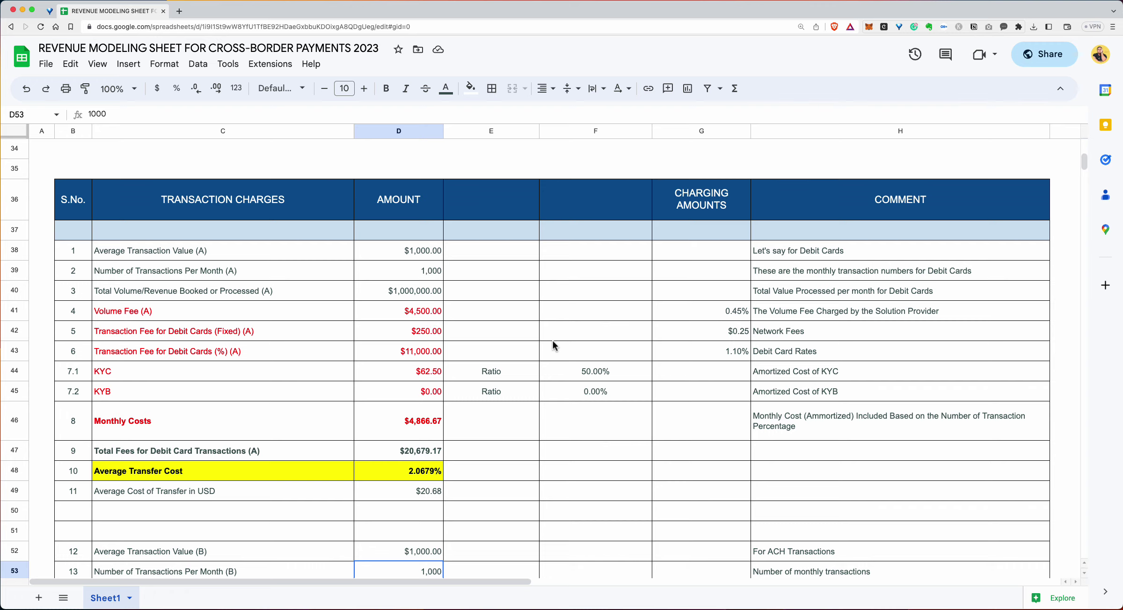
{"action": "left_click", "coordinate": [425, 264]}
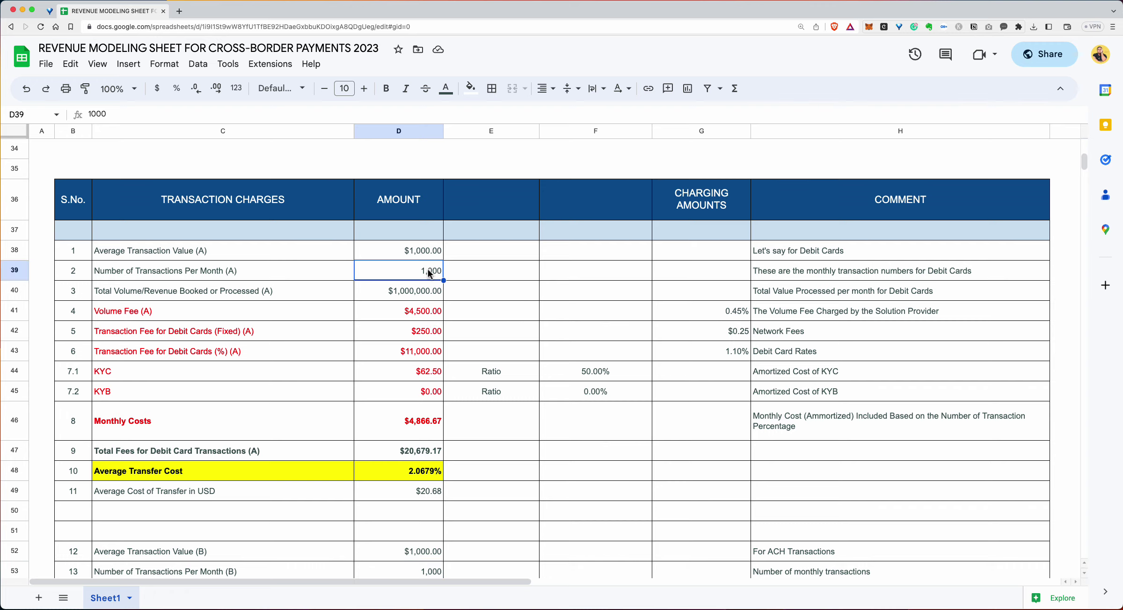
{"action": "scroll", "coordinate": [538, 367], "scroll_direction": "down", "scroll_amount": 1}
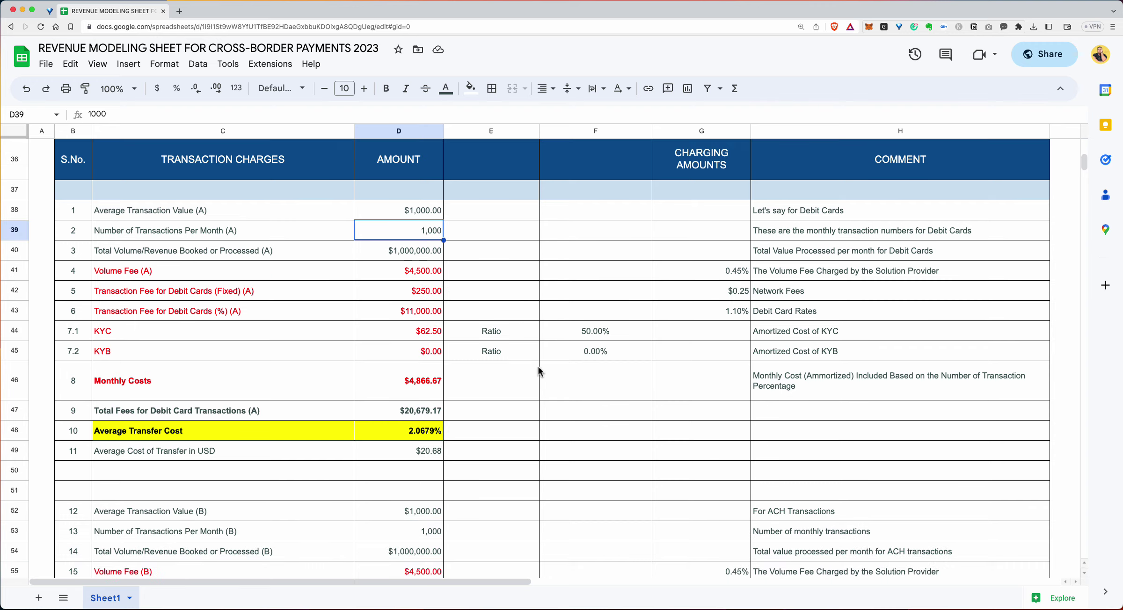
{"action": "left_click", "coordinate": [409, 536]}
{"action": "scroll", "coordinate": [409, 520], "scroll_direction": "up", "scroll_amount": 2}
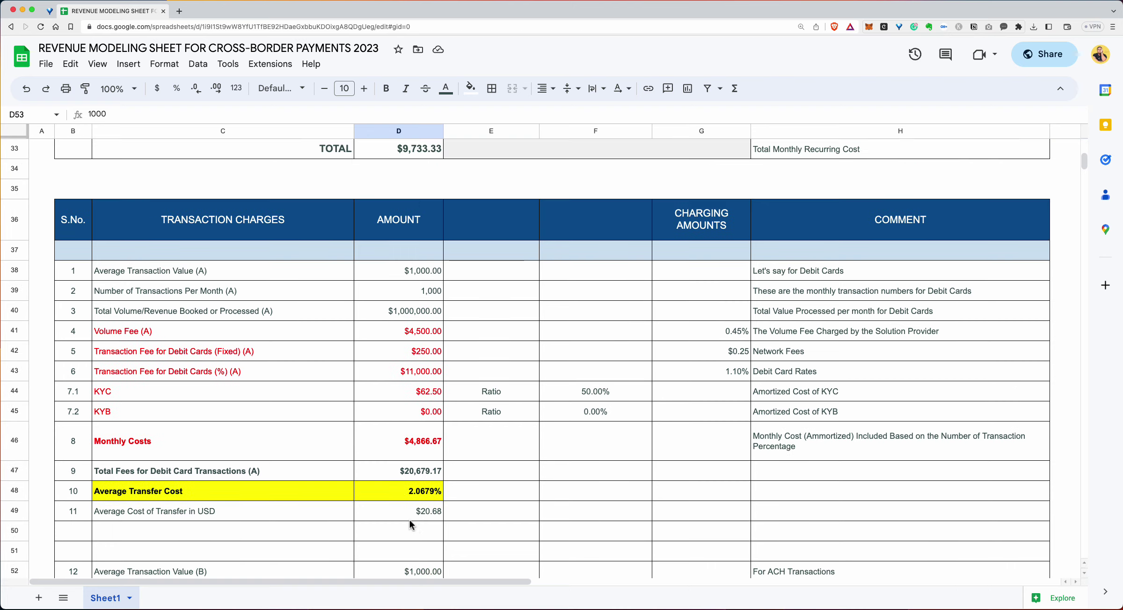
{"action": "left_click", "coordinate": [417, 450]}
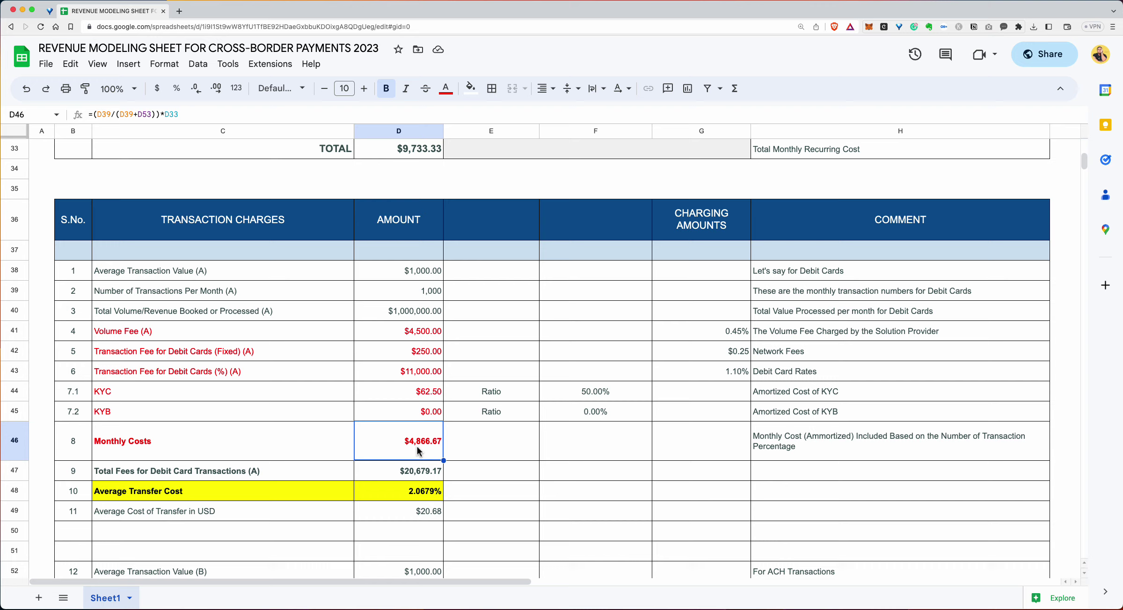
{"action": "left_click", "coordinate": [411, 149]}
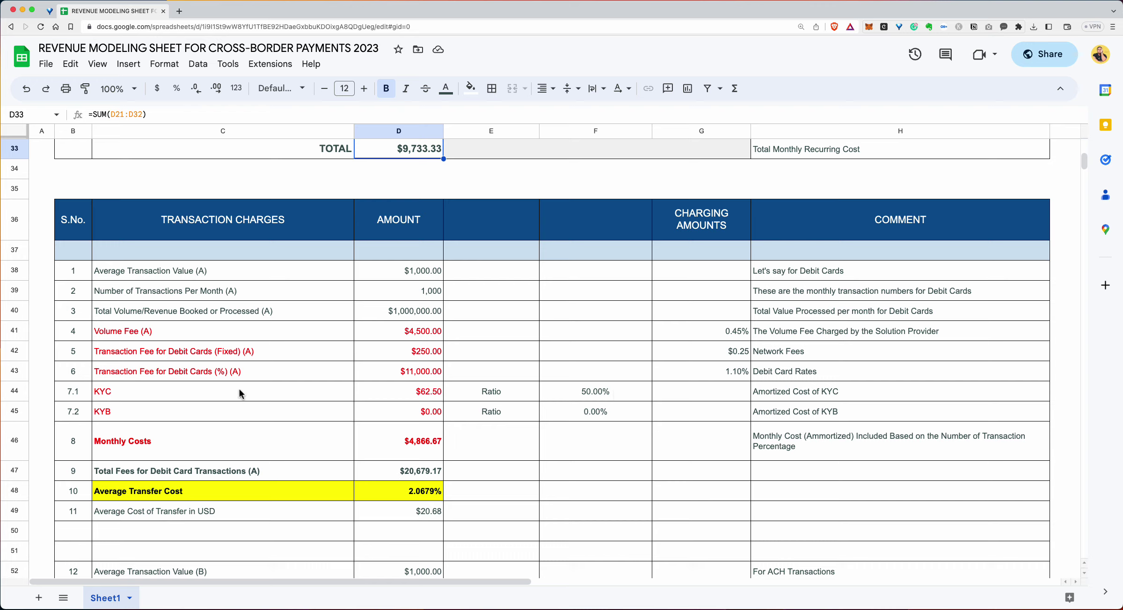
{"action": "left_click", "coordinate": [428, 291]}
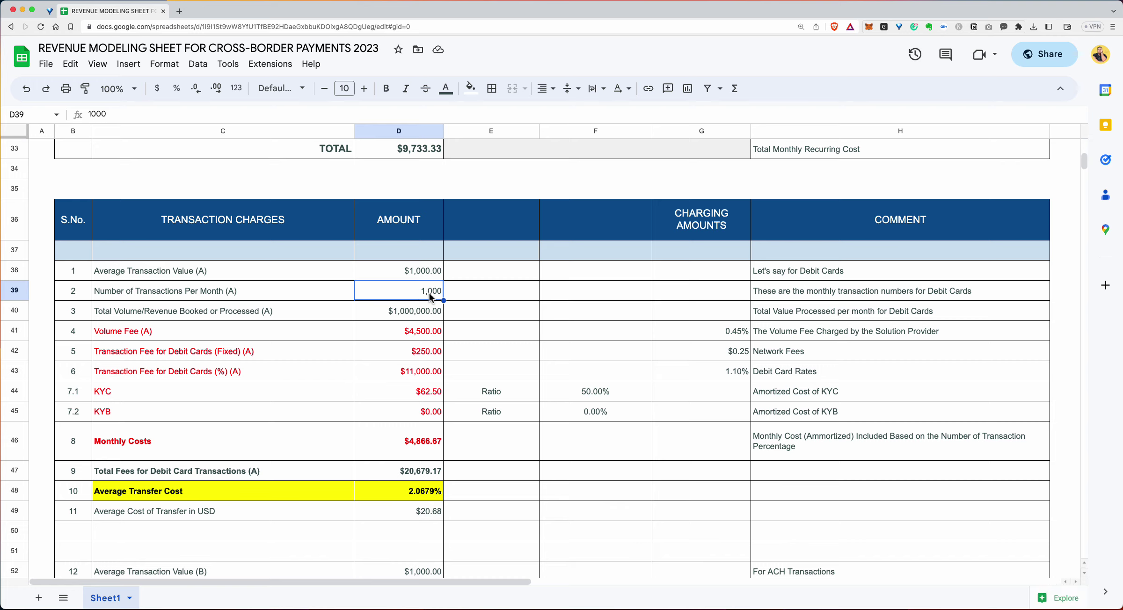
{"action": "left_click", "coordinate": [424, 572]}
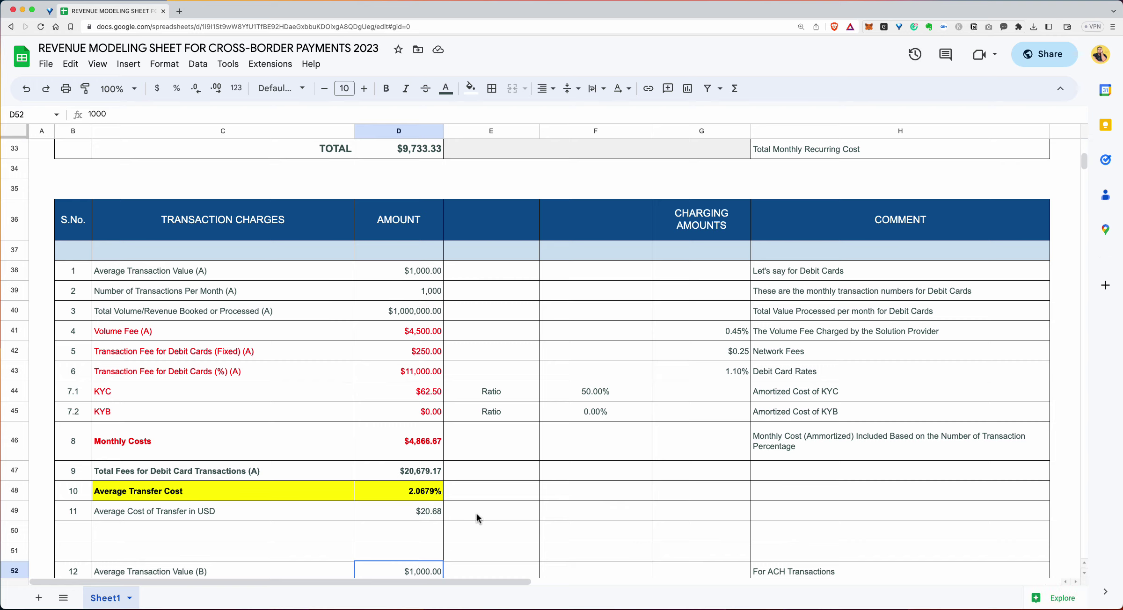
{"action": "scroll", "coordinate": [508, 473], "scroll_direction": "down", "scroll_amount": 3}
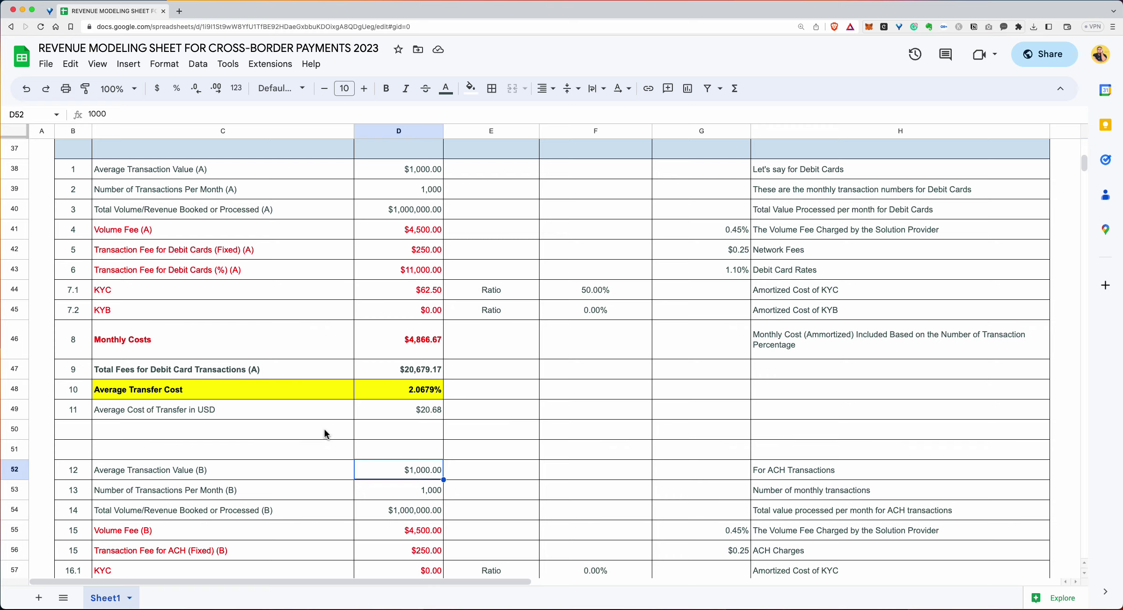
{"action": "scroll", "coordinate": [332, 427], "scroll_direction": "up", "scroll_amount": 1}
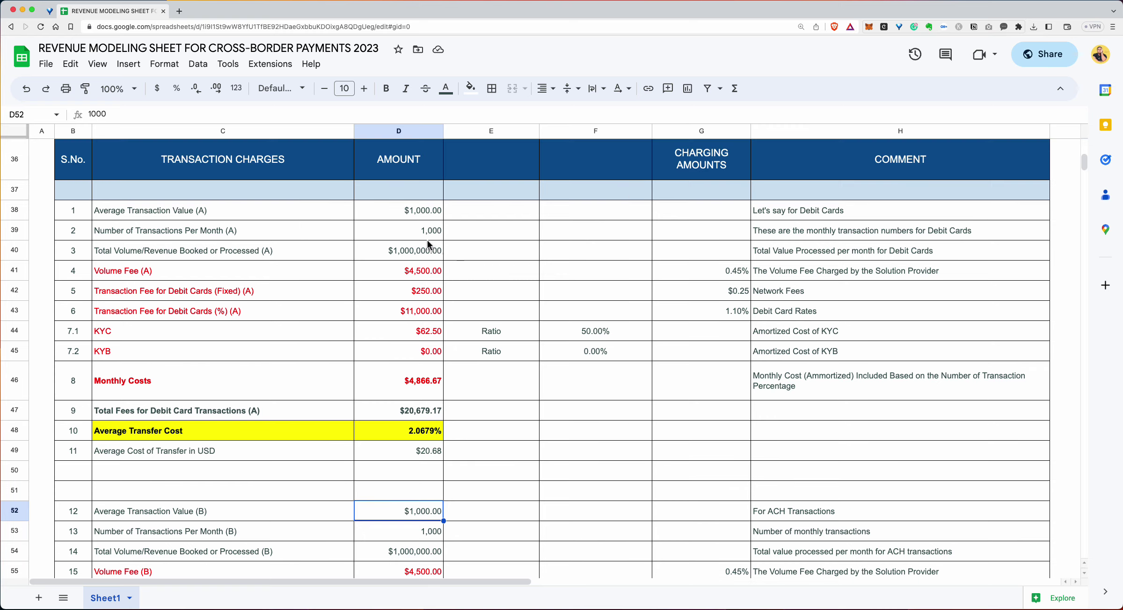
{"action": "scroll", "coordinate": [515, 370], "scroll_direction": "up", "scroll_amount": 1}
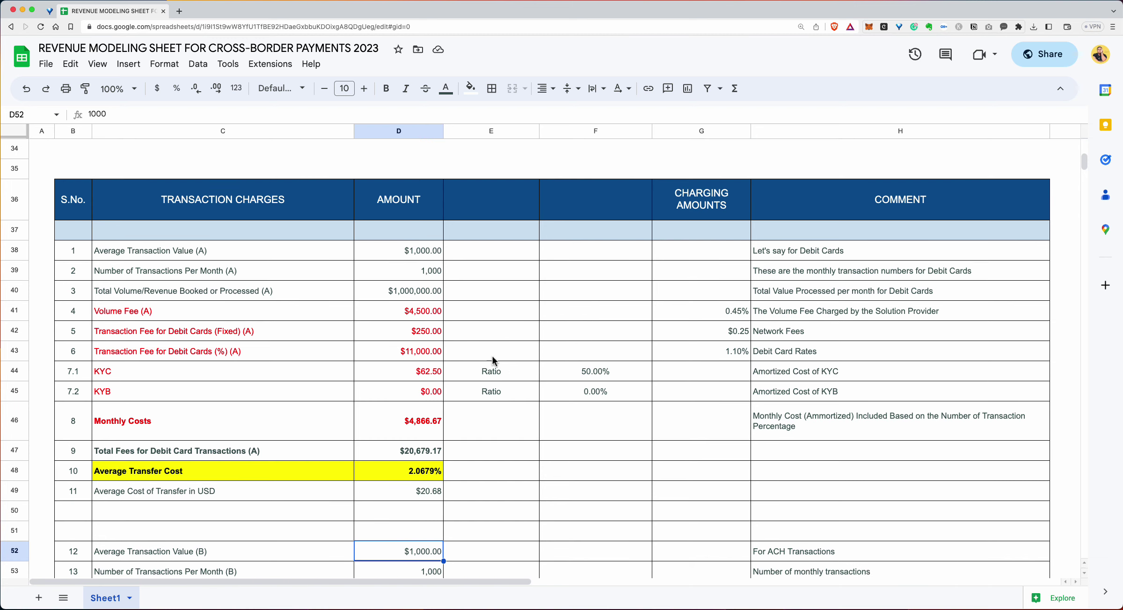
{"action": "left_click", "coordinate": [429, 270]}
{"action": "scroll", "coordinate": [485, 334], "scroll_direction": "up", "scroll_amount": 1}
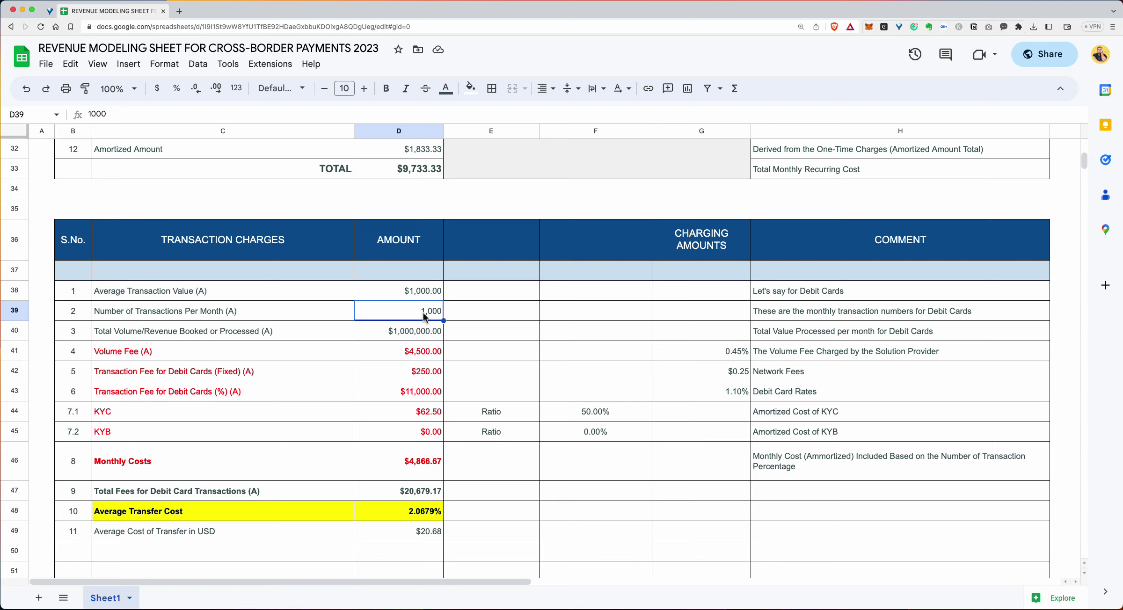
{"action": "scroll", "coordinate": [468, 335], "scroll_direction": "down", "scroll_amount": 1}
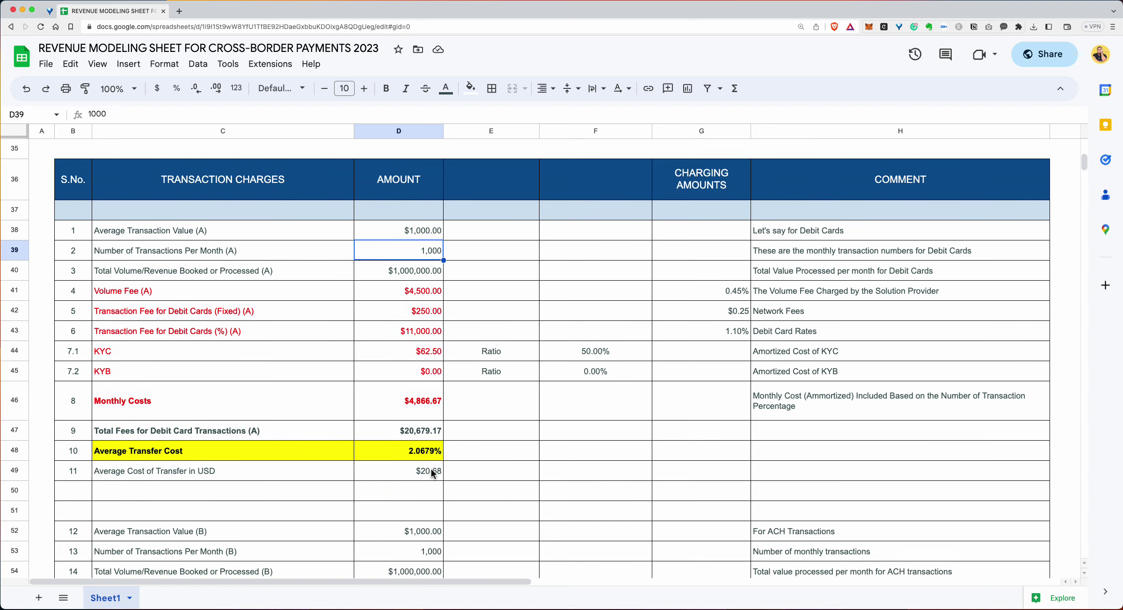
{"action": "left_click", "coordinate": [419, 528]}
{"action": "scroll", "coordinate": [495, 429], "scroll_direction": "up", "scroll_amount": 3}
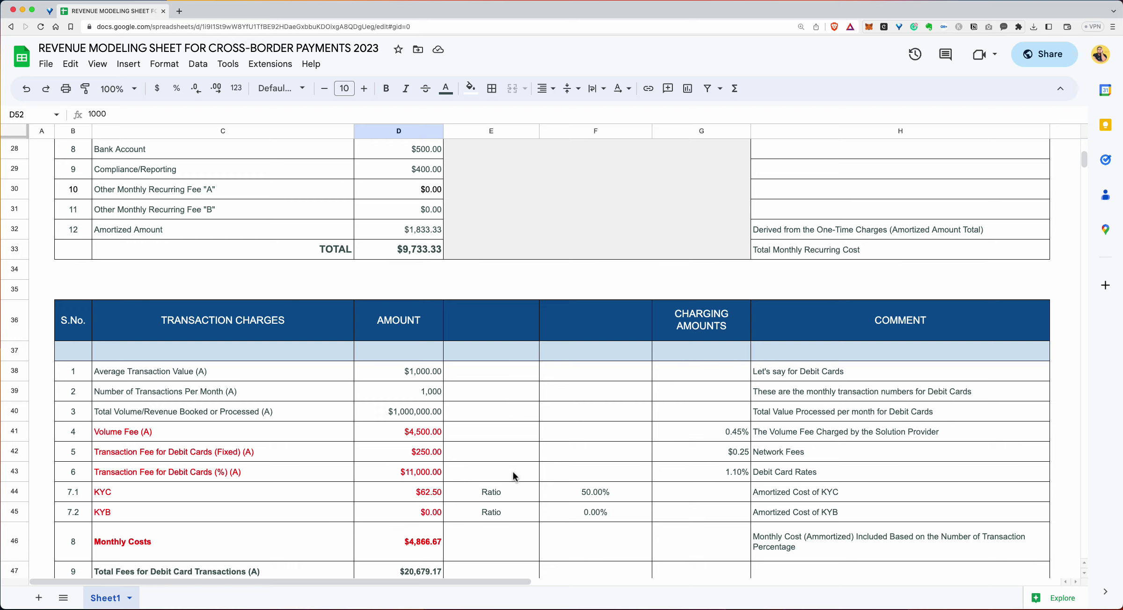
{"action": "scroll", "coordinate": [514, 472], "scroll_direction": "down", "scroll_amount": 1}
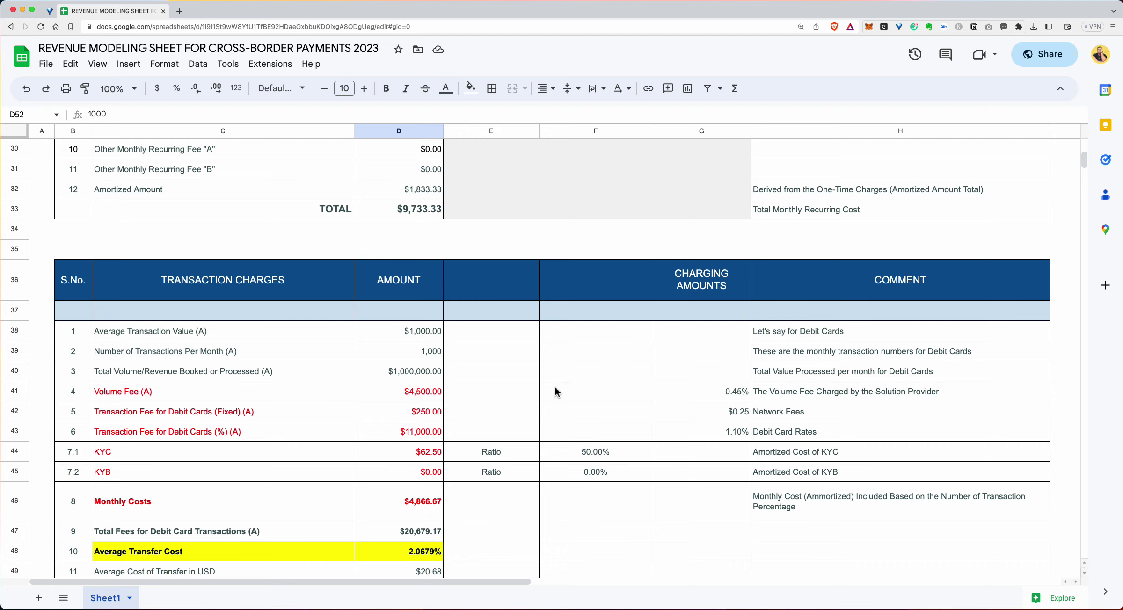
{"action": "scroll", "coordinate": [414, 385], "scroll_direction": "down", "scroll_amount": 2}
{"action": "left_click", "coordinate": [425, 314]}
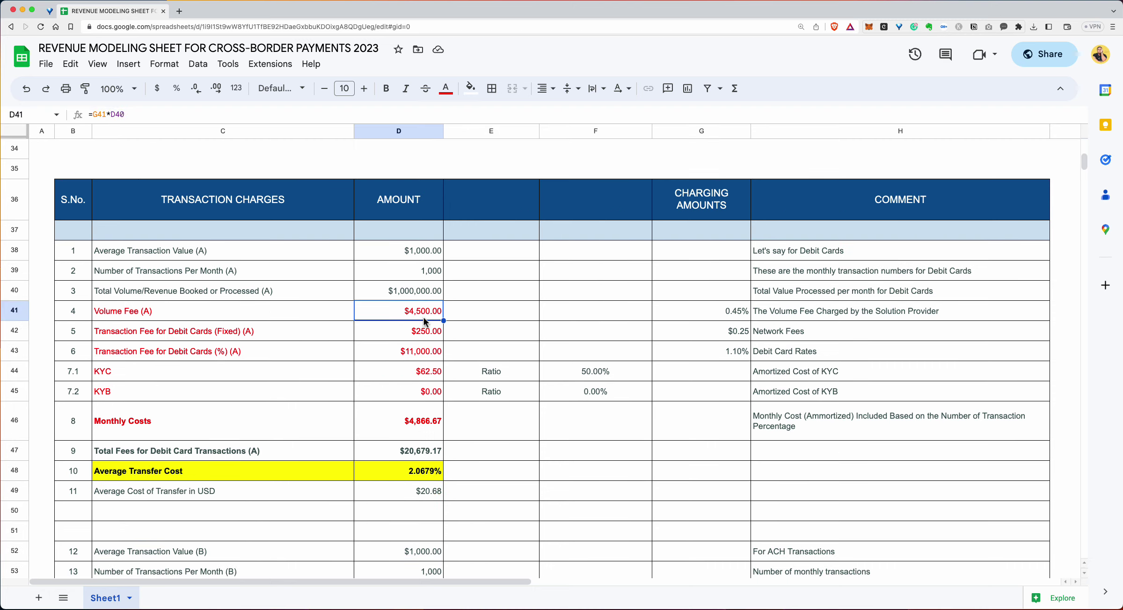
{"action": "left_click", "coordinate": [421, 335]}
{"action": "left_click", "coordinate": [422, 349]}
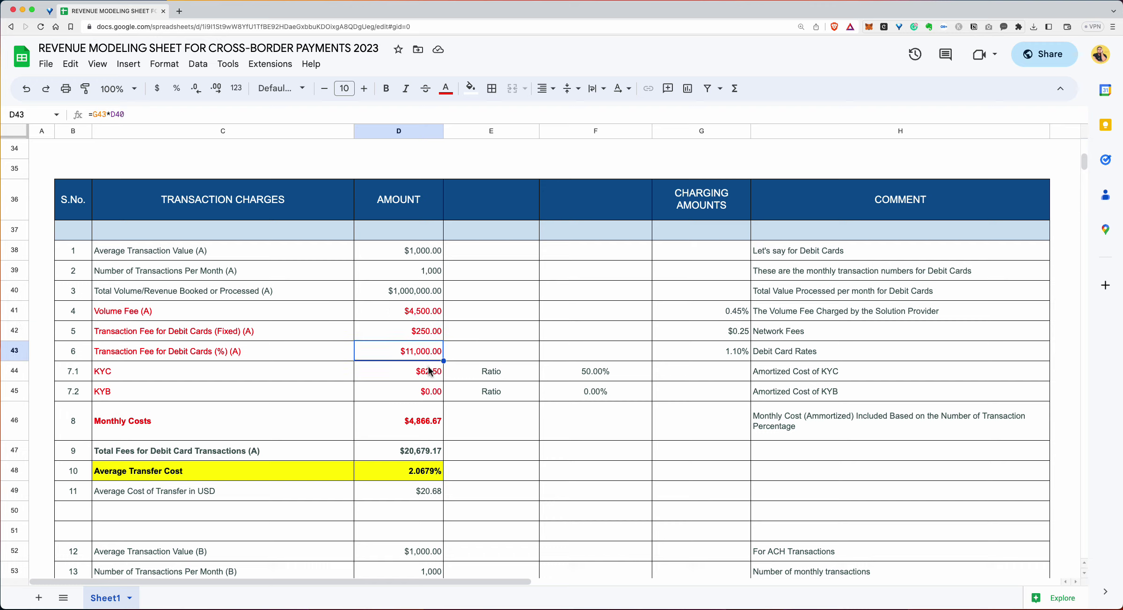
{"action": "left_click", "coordinate": [429, 372]}
{"action": "left_click", "coordinate": [423, 420]}
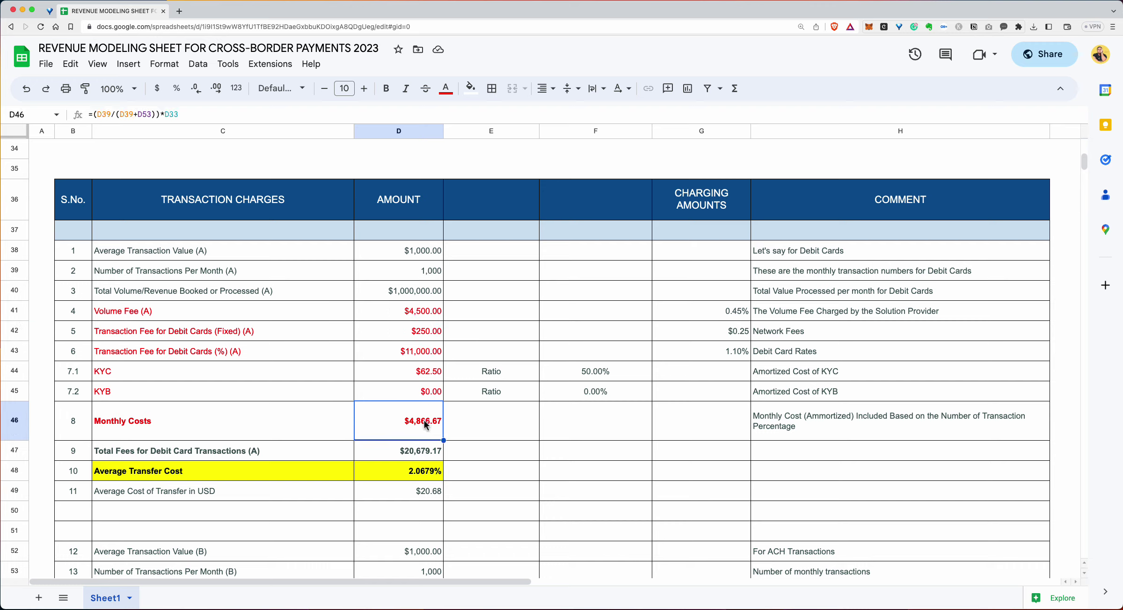
{"action": "left_click", "coordinate": [423, 451]}
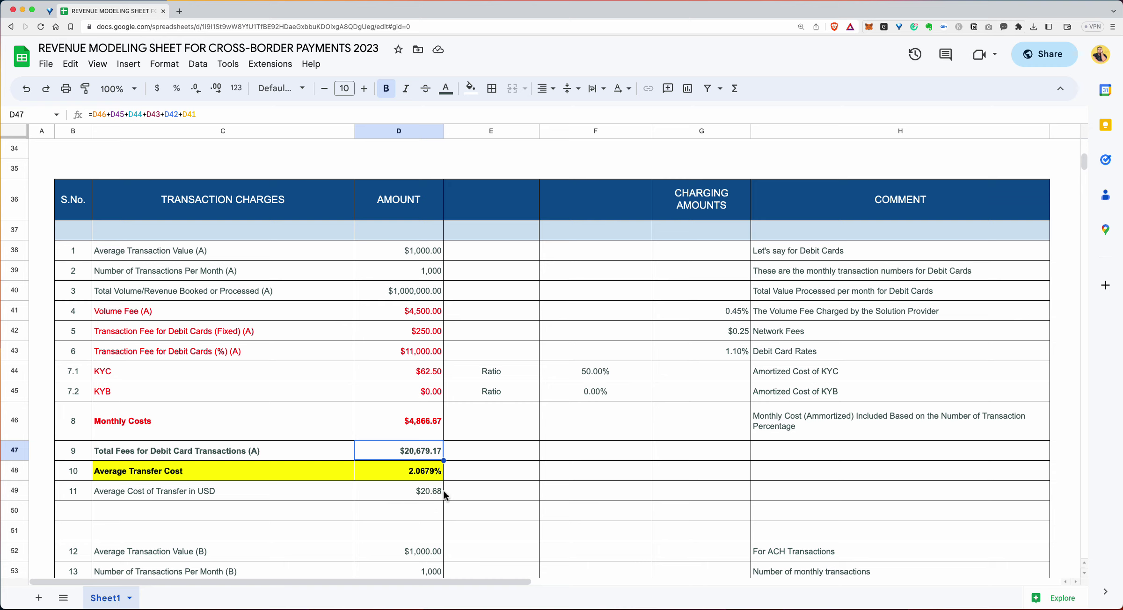
{"action": "scroll", "coordinate": [444, 491], "scroll_direction": "down", "scroll_amount": 2}
{"action": "scroll", "coordinate": [493, 421], "scroll_direction": "down", "scroll_amount": 5}
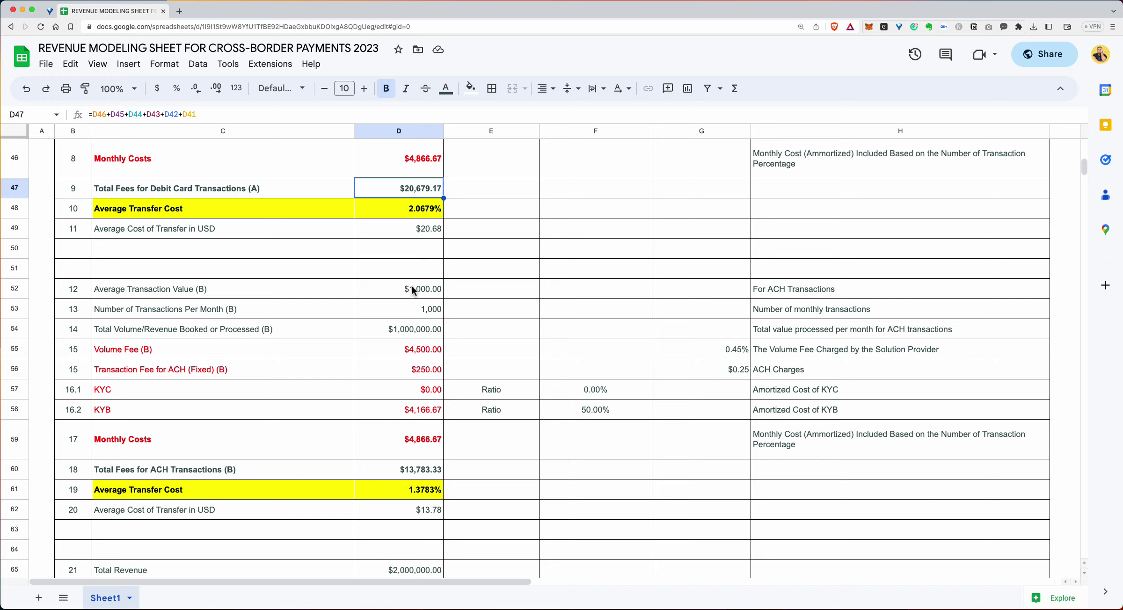
Change the ACH transactions per month in D53 from 1000 to 2000
{"action": "double_click", "coordinate": [434, 315]}
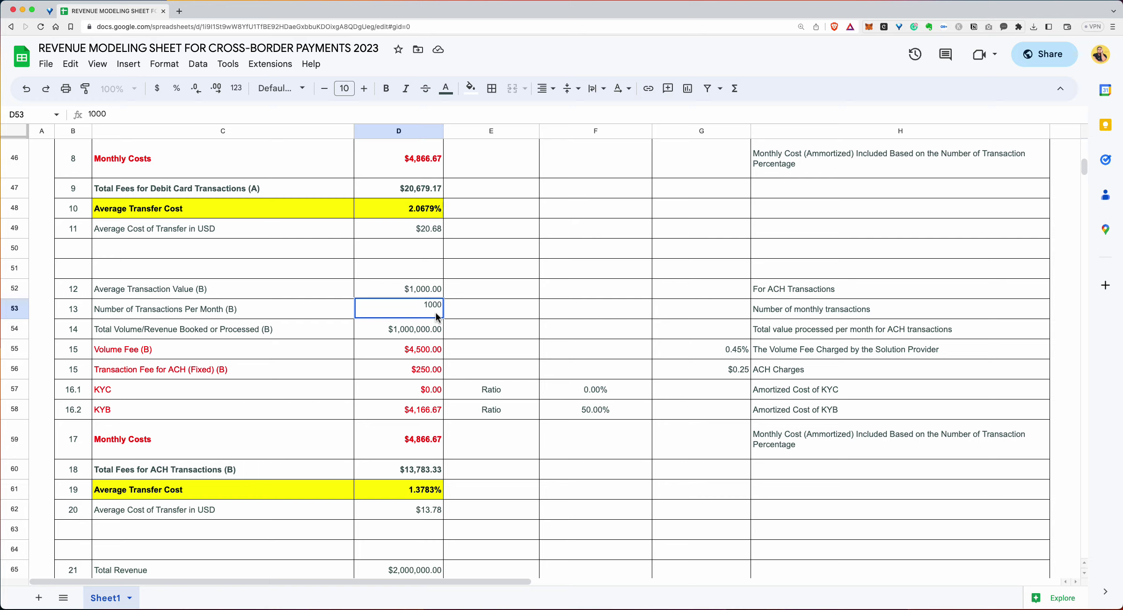
{"action": "double_click", "coordinate": [435, 309]}
{"action": "type", "text": "2000"}
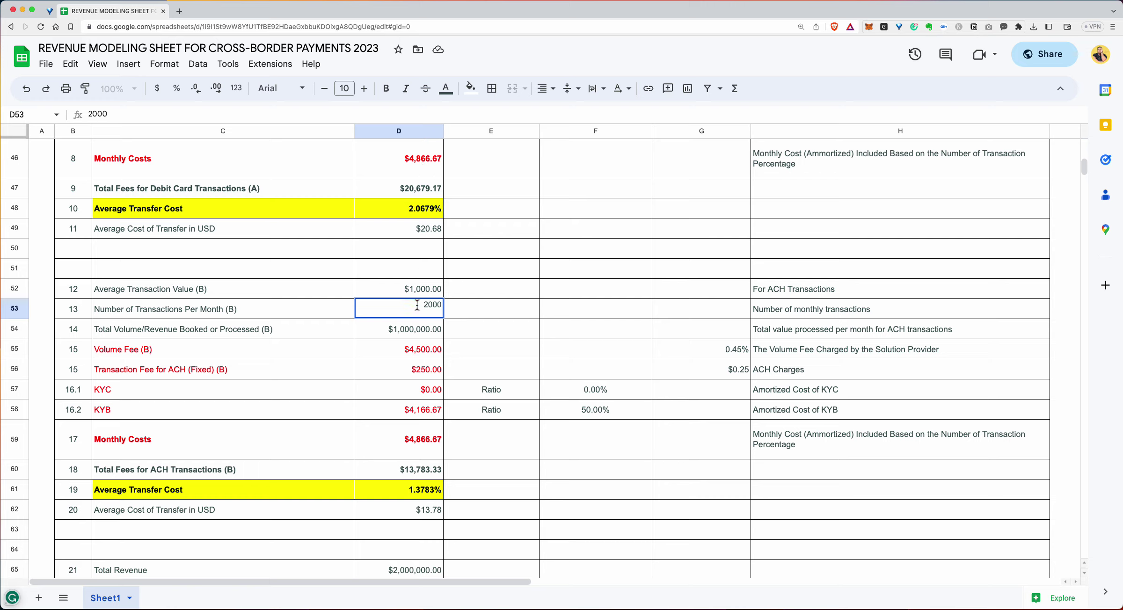
{"action": "key", "text": "Return"}
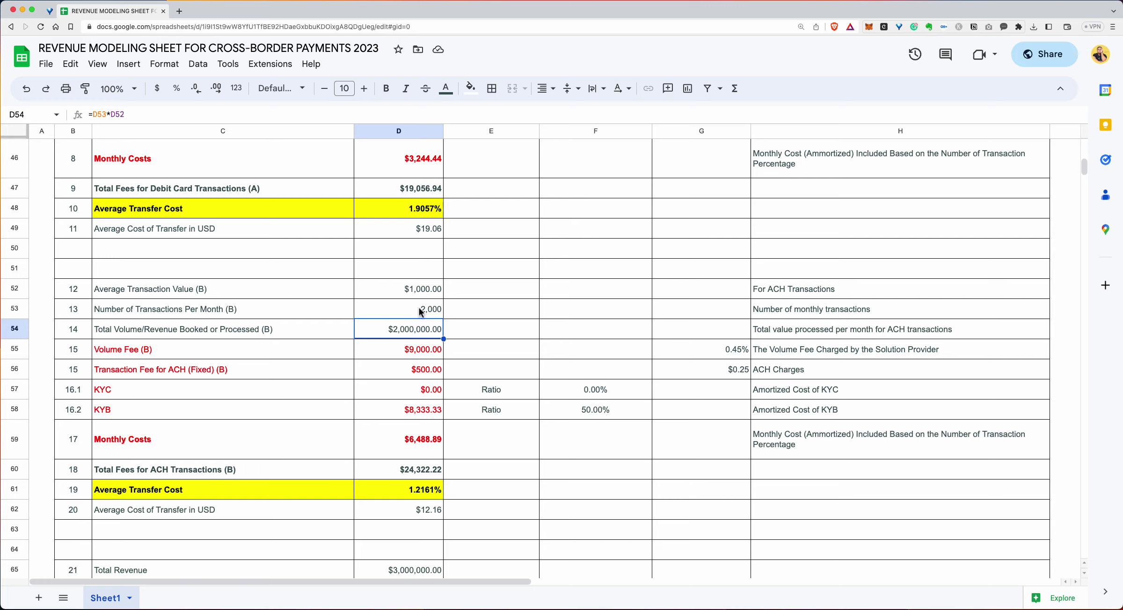
{"action": "left_click", "coordinate": [429, 315]}
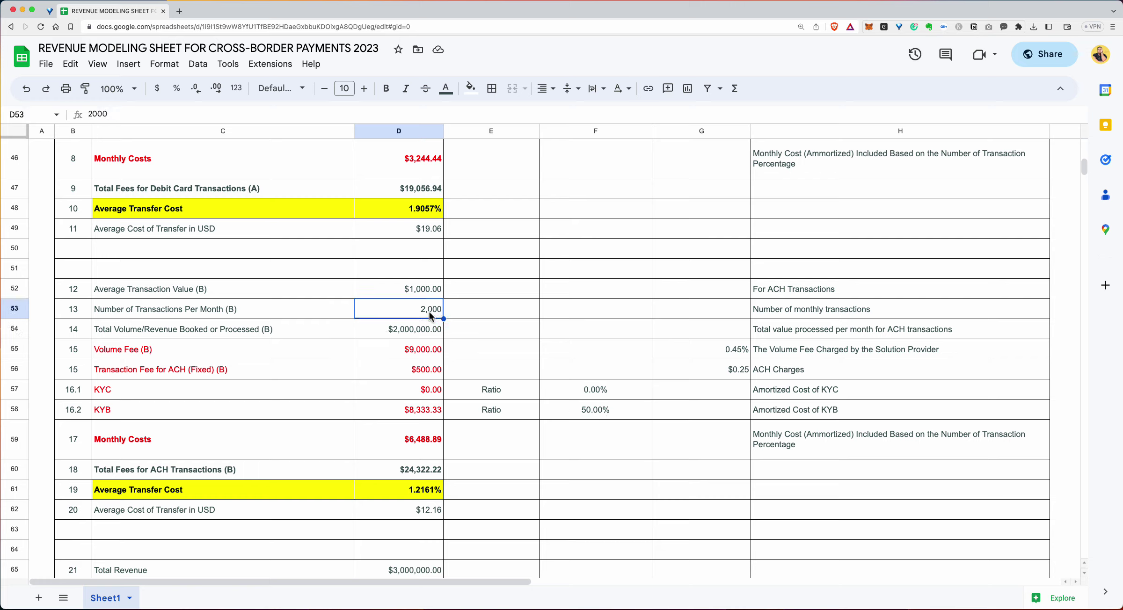
{"action": "left_click", "coordinate": [596, 414]}
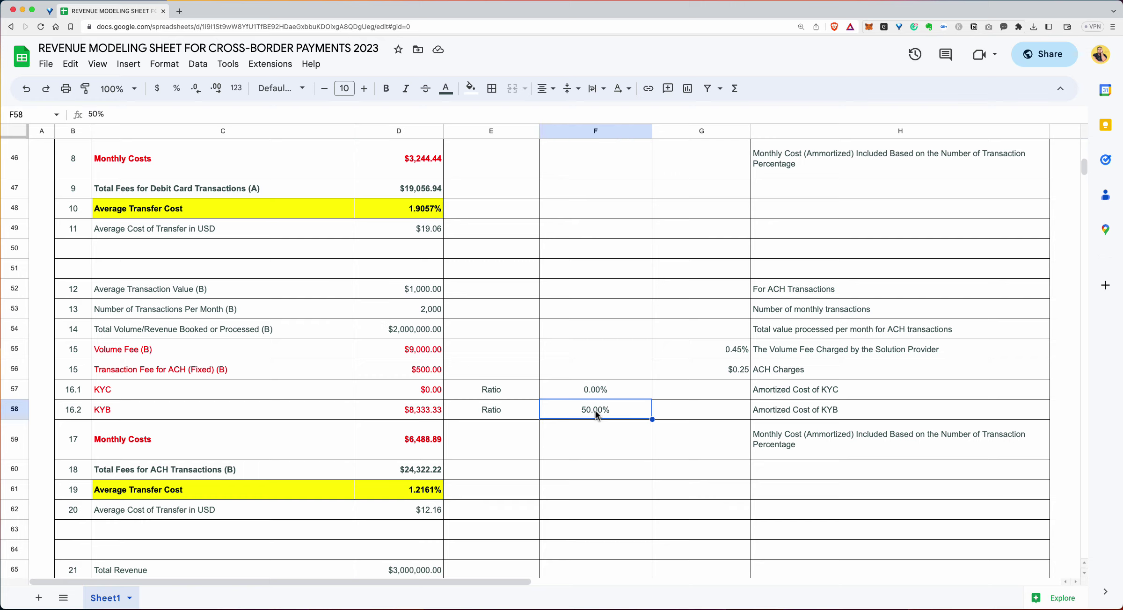
{"action": "left_click", "coordinate": [425, 315]}
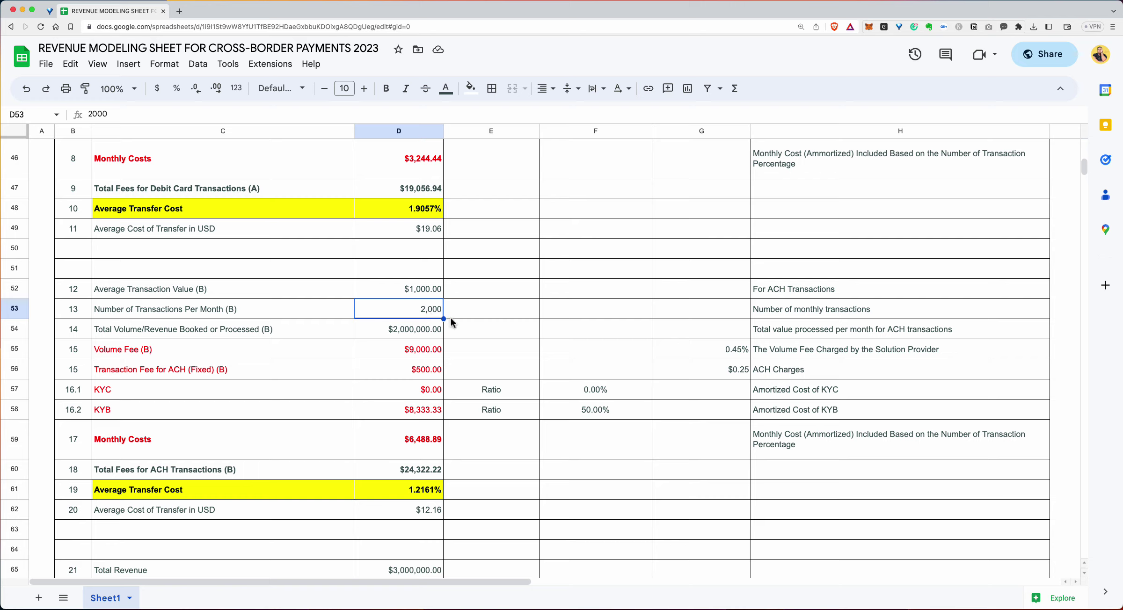
{"action": "left_click", "coordinate": [417, 410]}
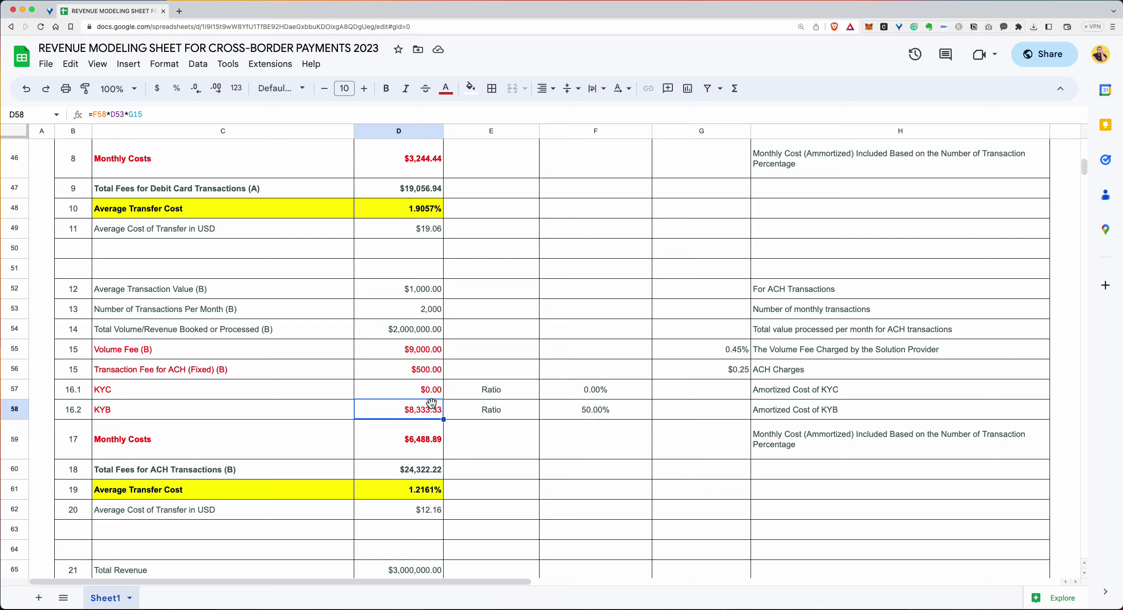
{"action": "left_click", "coordinate": [417, 313]}
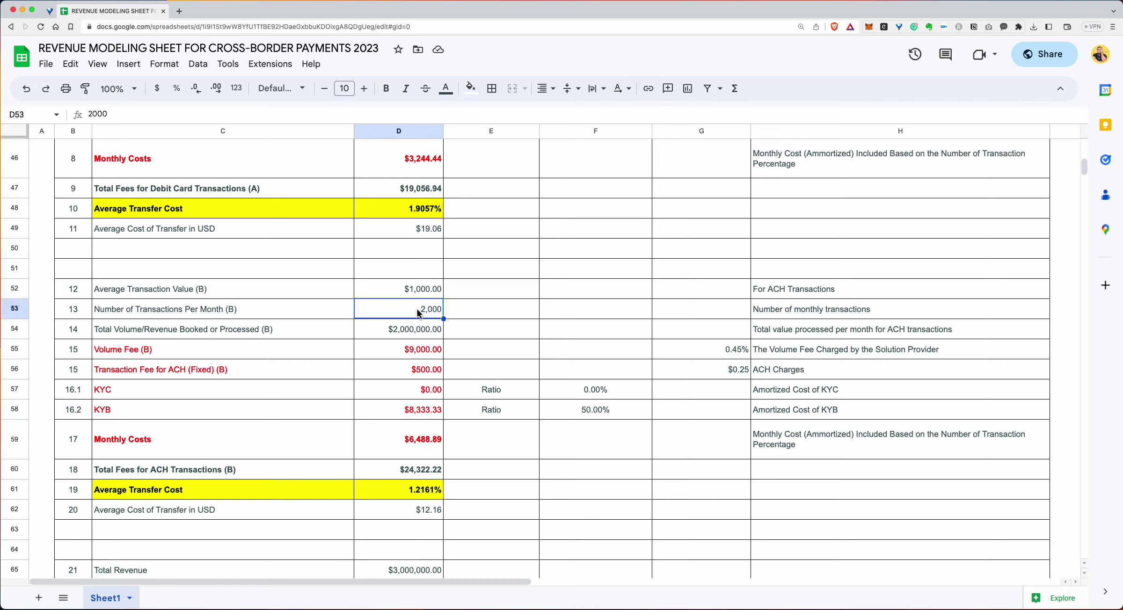
{"action": "left_click", "coordinate": [415, 412]}
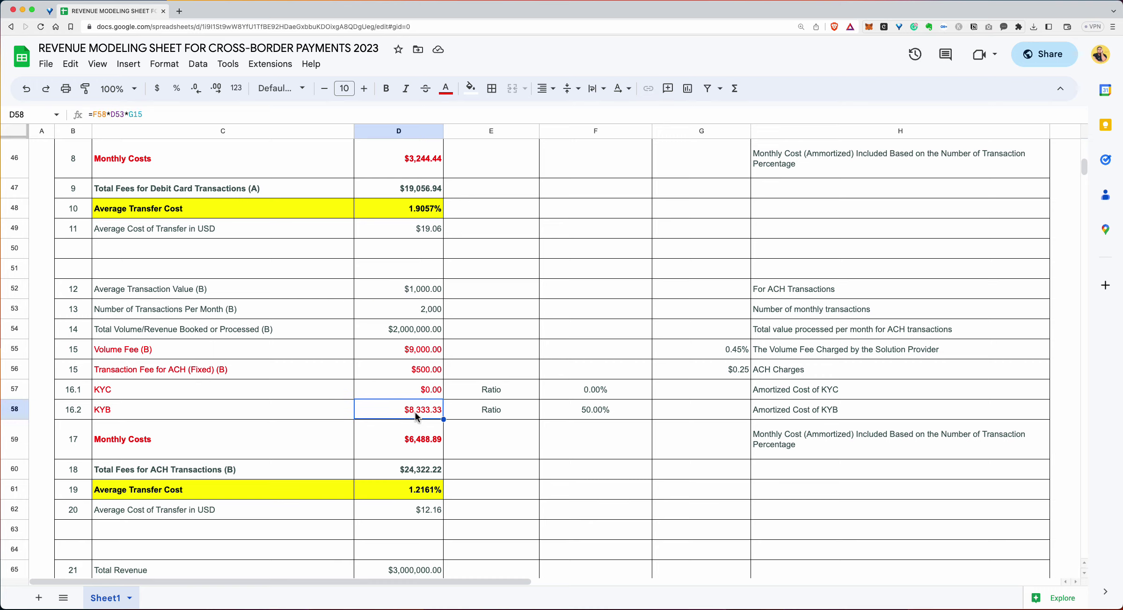
{"action": "scroll", "coordinate": [415, 412], "scroll_direction": "up", "scroll_amount": 15}
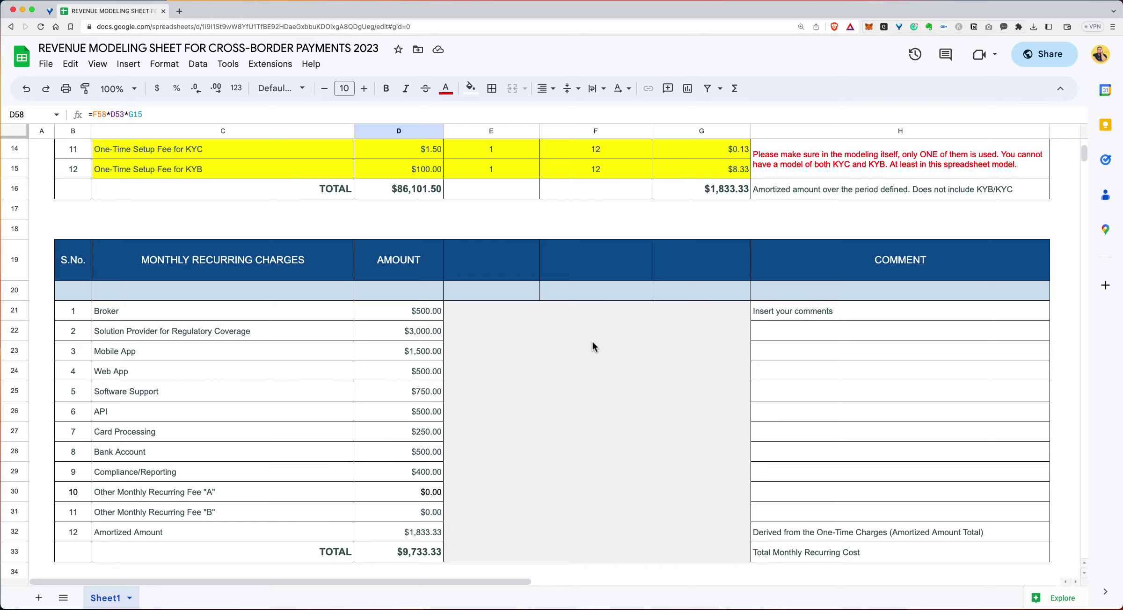
{"action": "scroll", "coordinate": [592, 344], "scroll_direction": "down", "scroll_amount": 15}
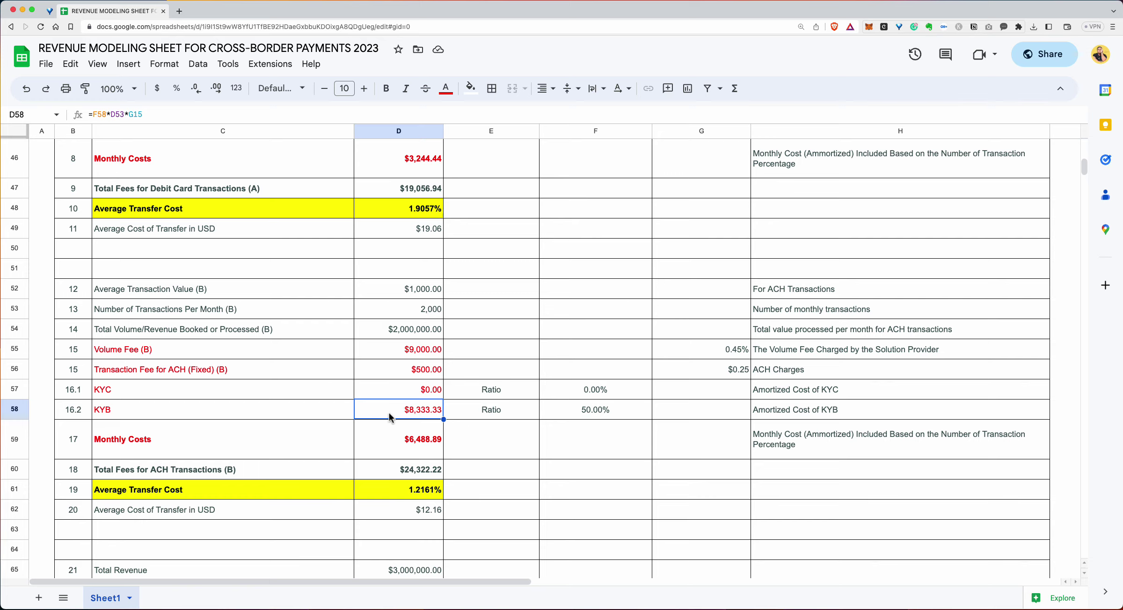
{"action": "scroll", "coordinate": [410, 416], "scroll_direction": "down", "scroll_amount": 1}
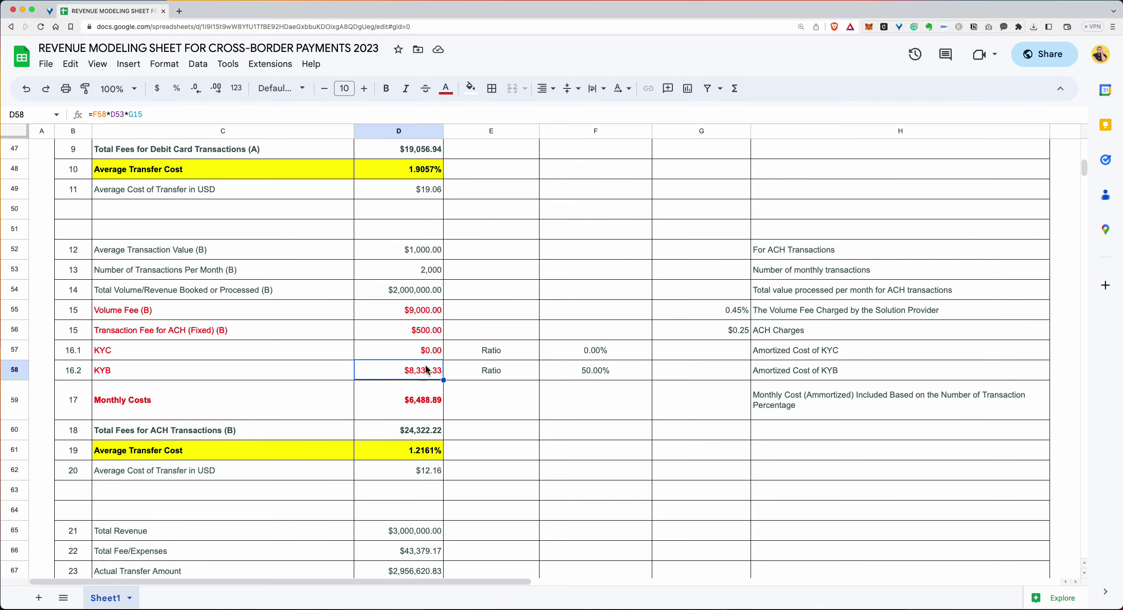
{"action": "left_click", "coordinate": [418, 404]}
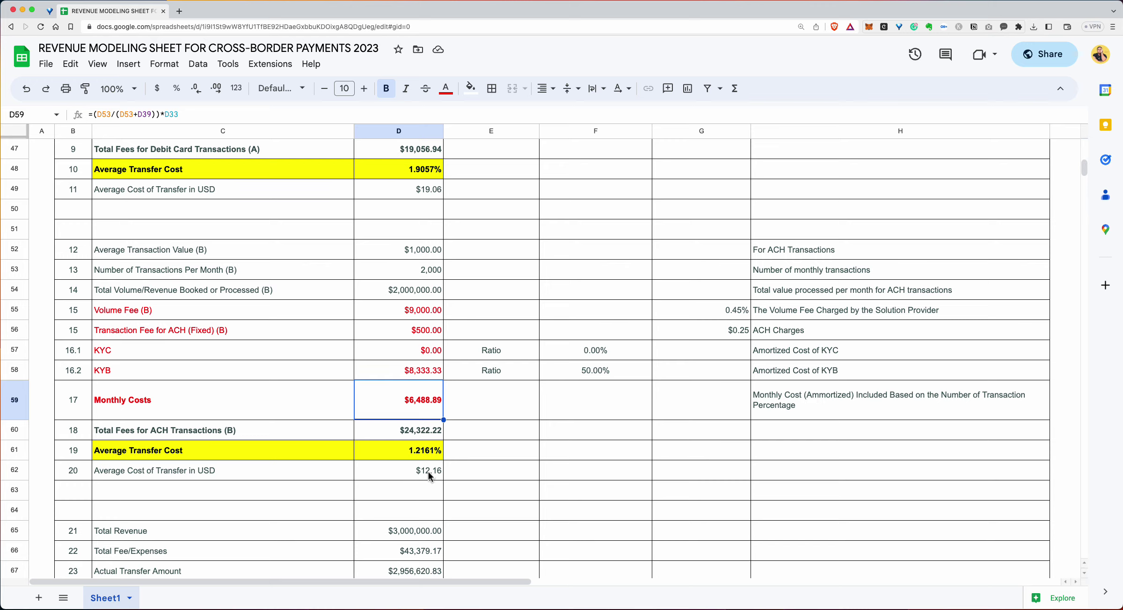
{"action": "scroll", "coordinate": [428, 472], "scroll_direction": "down", "scroll_amount": 5}
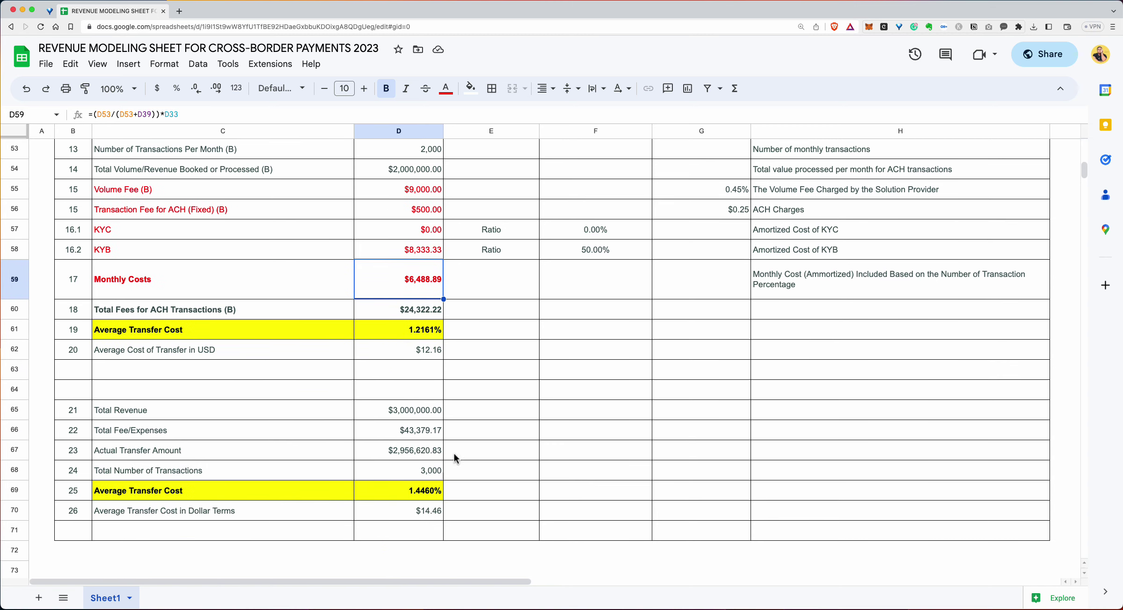
{"action": "left_click", "coordinate": [412, 412]}
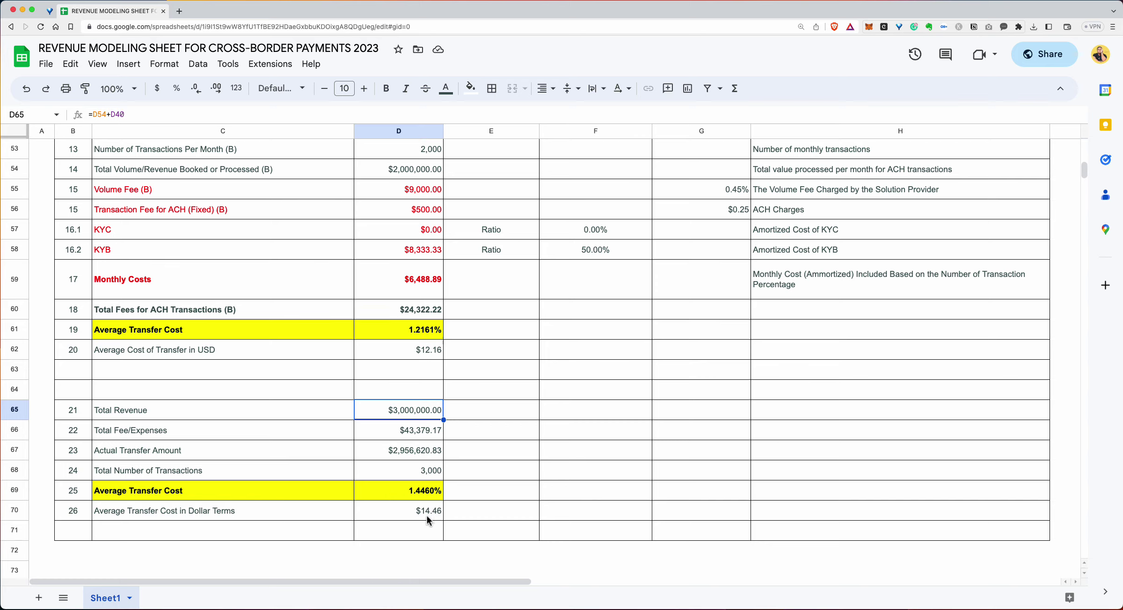
{"action": "scroll", "coordinate": [424, 504], "scroll_direction": "up", "scroll_amount": 10}
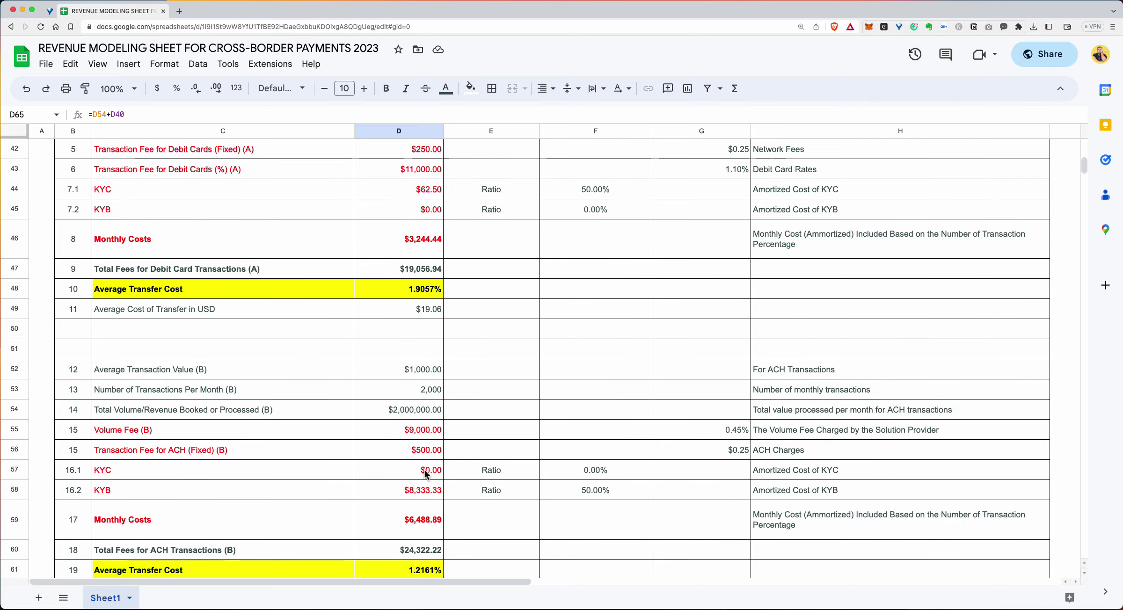
{"action": "scroll", "coordinate": [424, 472], "scroll_direction": "up", "scroll_amount": 15}
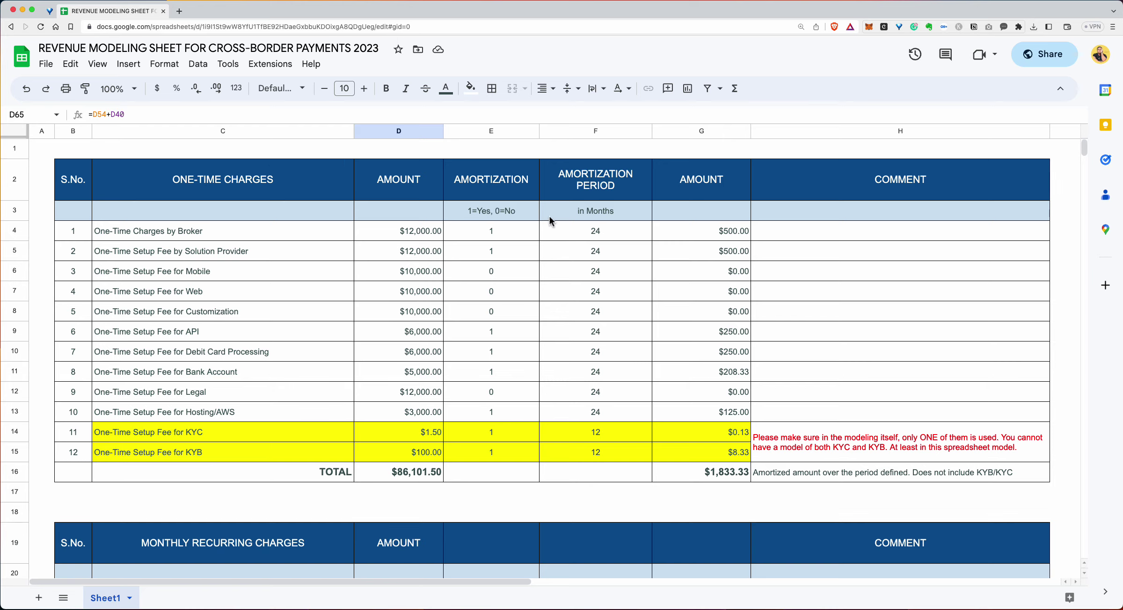
{"action": "scroll", "coordinate": [549, 216], "scroll_direction": "down", "scroll_amount": 15}
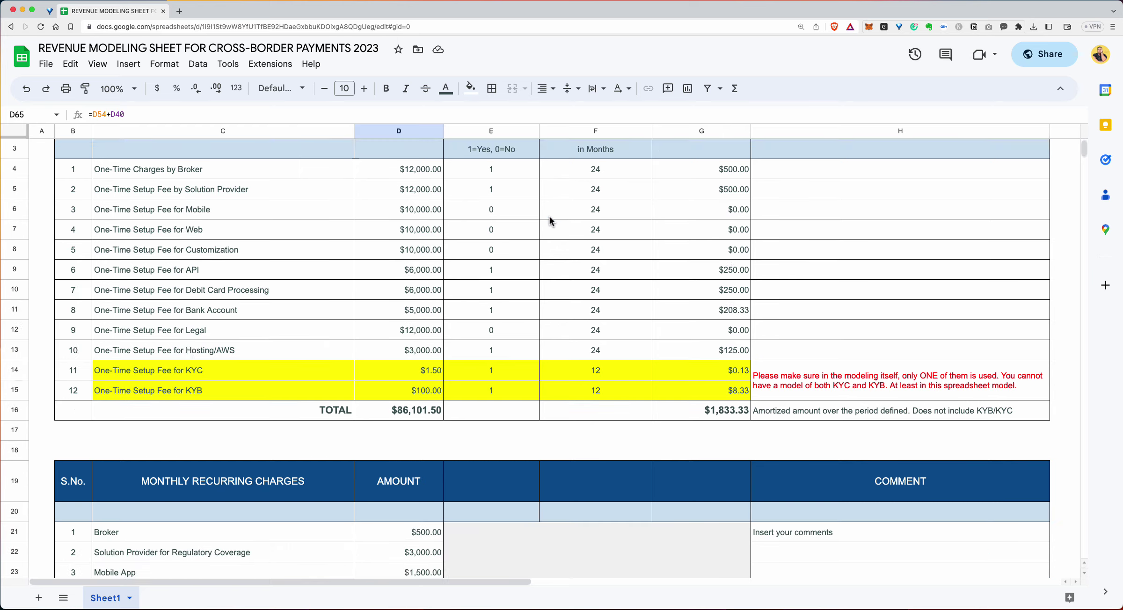
{"action": "scroll", "coordinate": [549, 216], "scroll_direction": "down", "scroll_amount": 10}
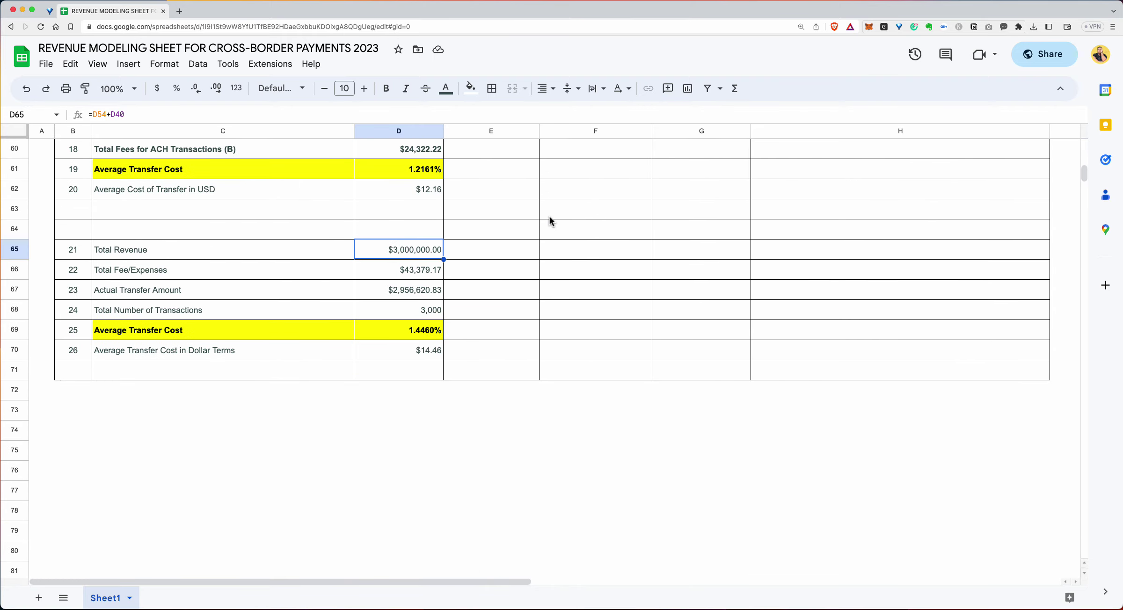
{"action": "scroll", "coordinate": [549, 216], "scroll_direction": "up", "scroll_amount": 20}
{"action": "scroll", "coordinate": [549, 215], "scroll_direction": "up", "scroll_amount": 6}
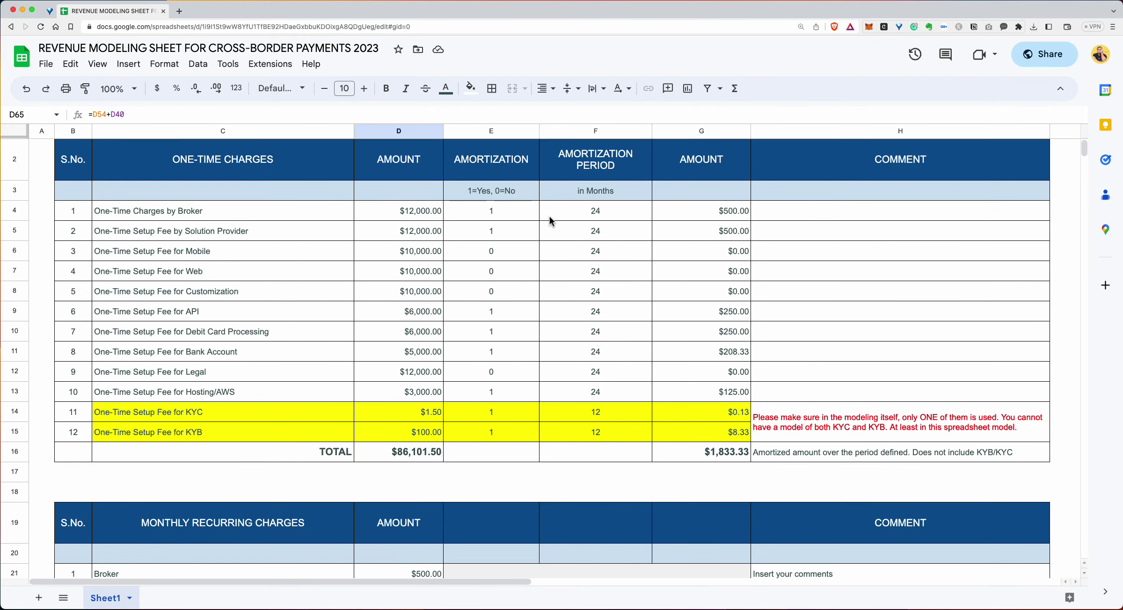